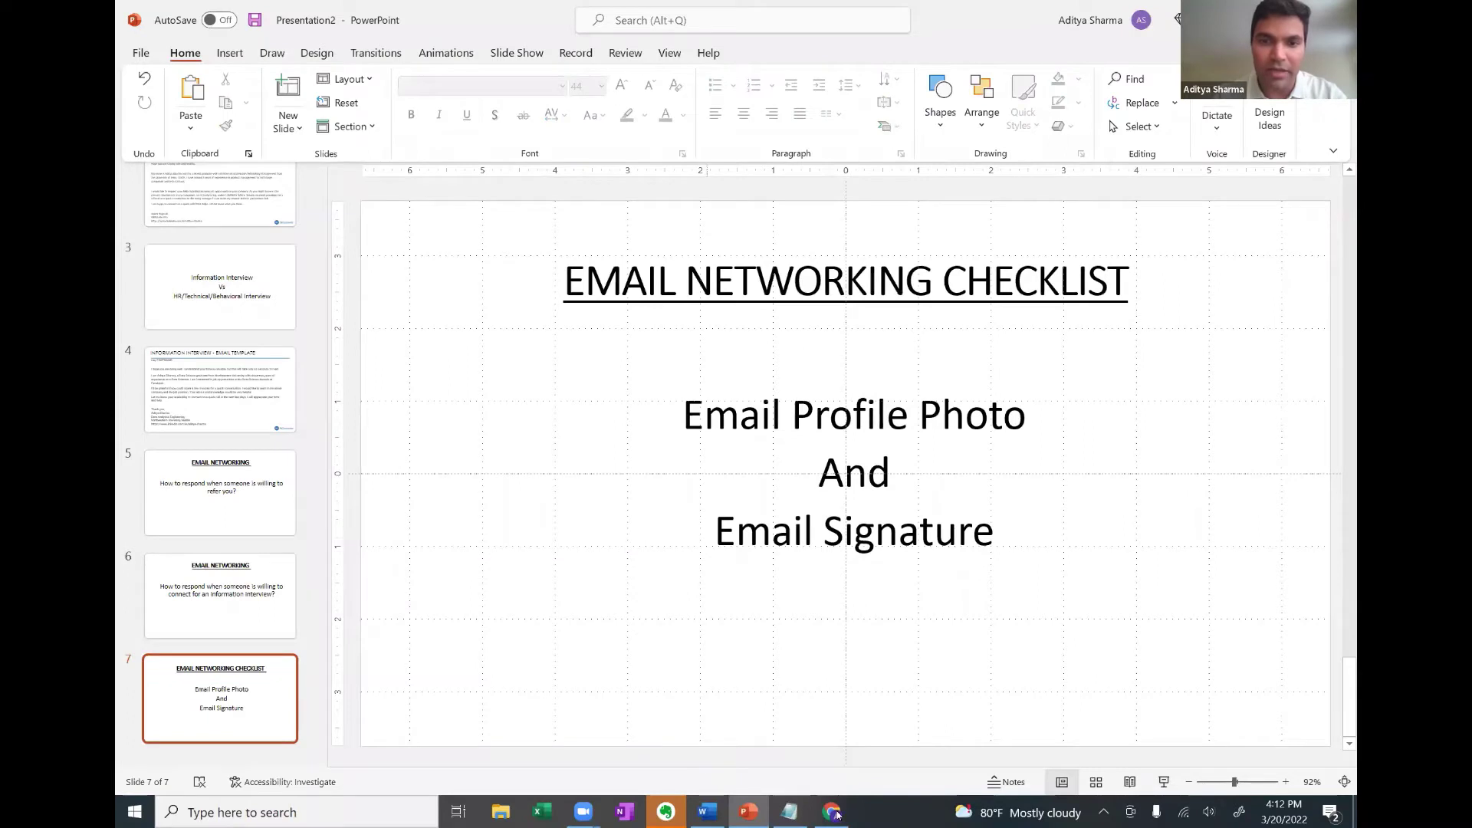
Bring the Gmail inbox forward and open the Google account panel from the avatar
{"action": "left_click", "coordinate": [834, 813]}
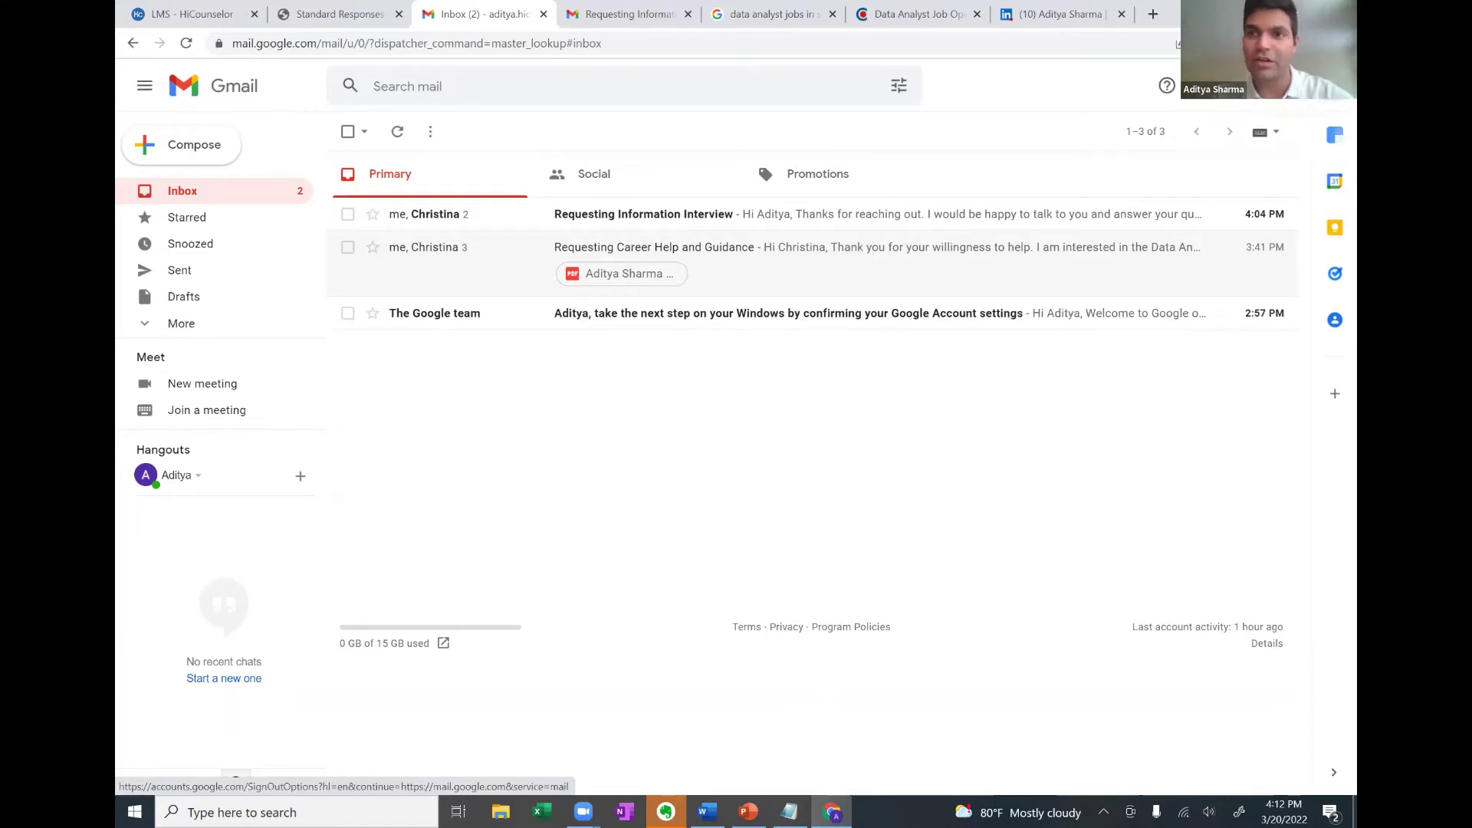
{"action": "left_click", "coordinate": [1335, 86]}
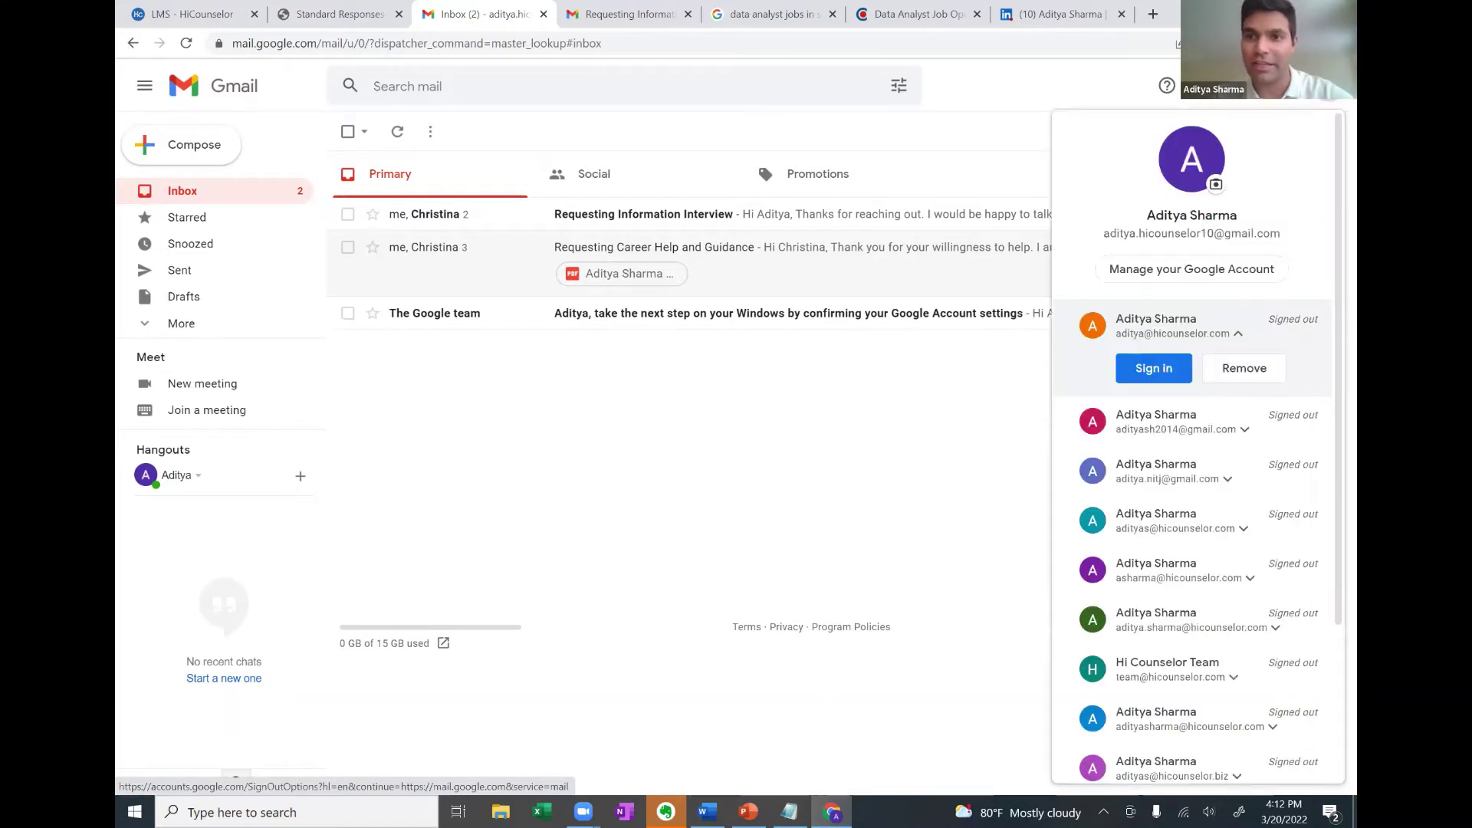
Upload the headshot photo from the computer and save it as the profile picture
{"action": "left_click", "coordinate": [1216, 188]}
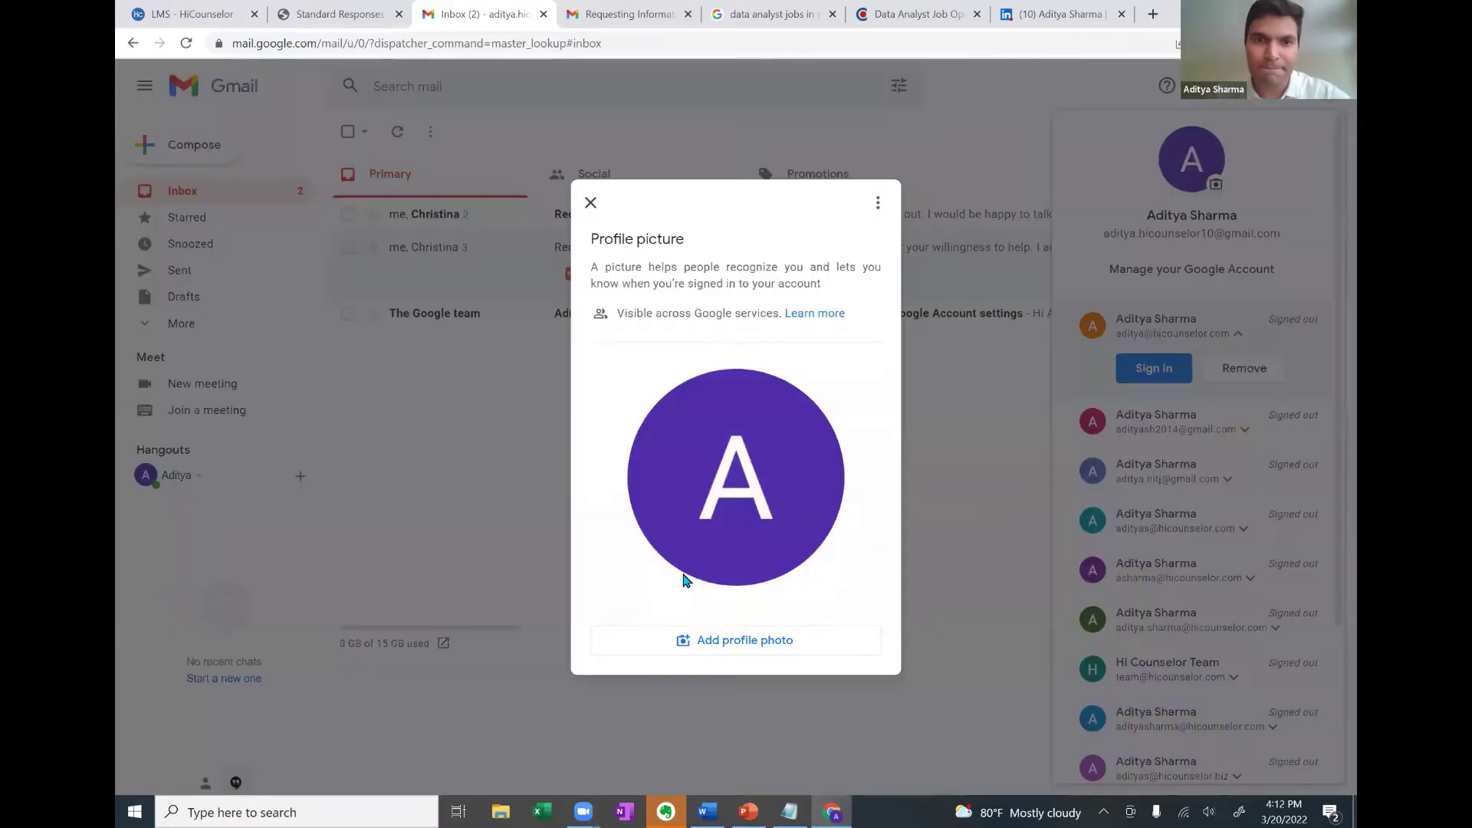
{"action": "left_click", "coordinate": [743, 647]}
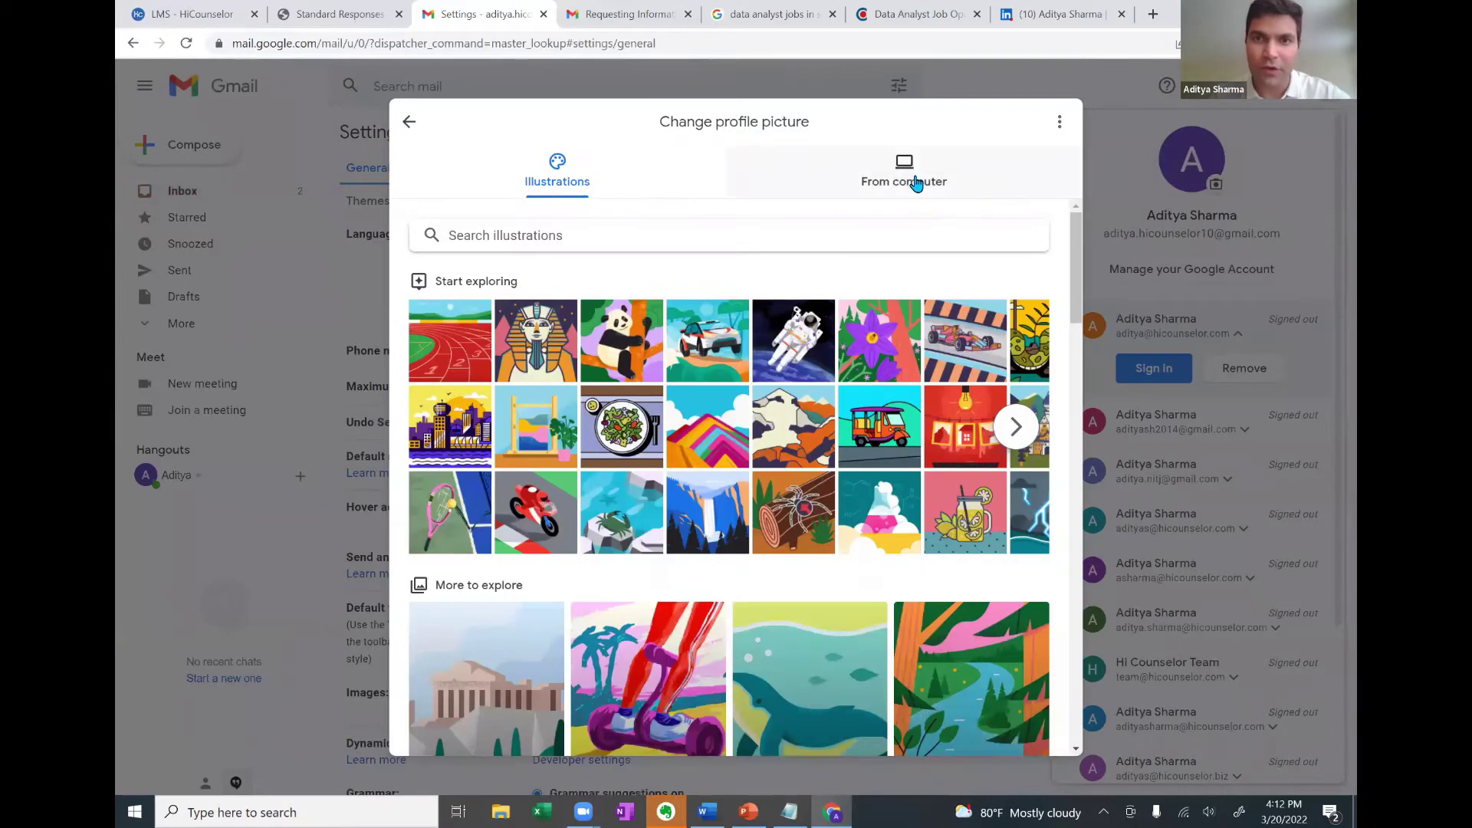
{"action": "left_click", "coordinate": [917, 183]}
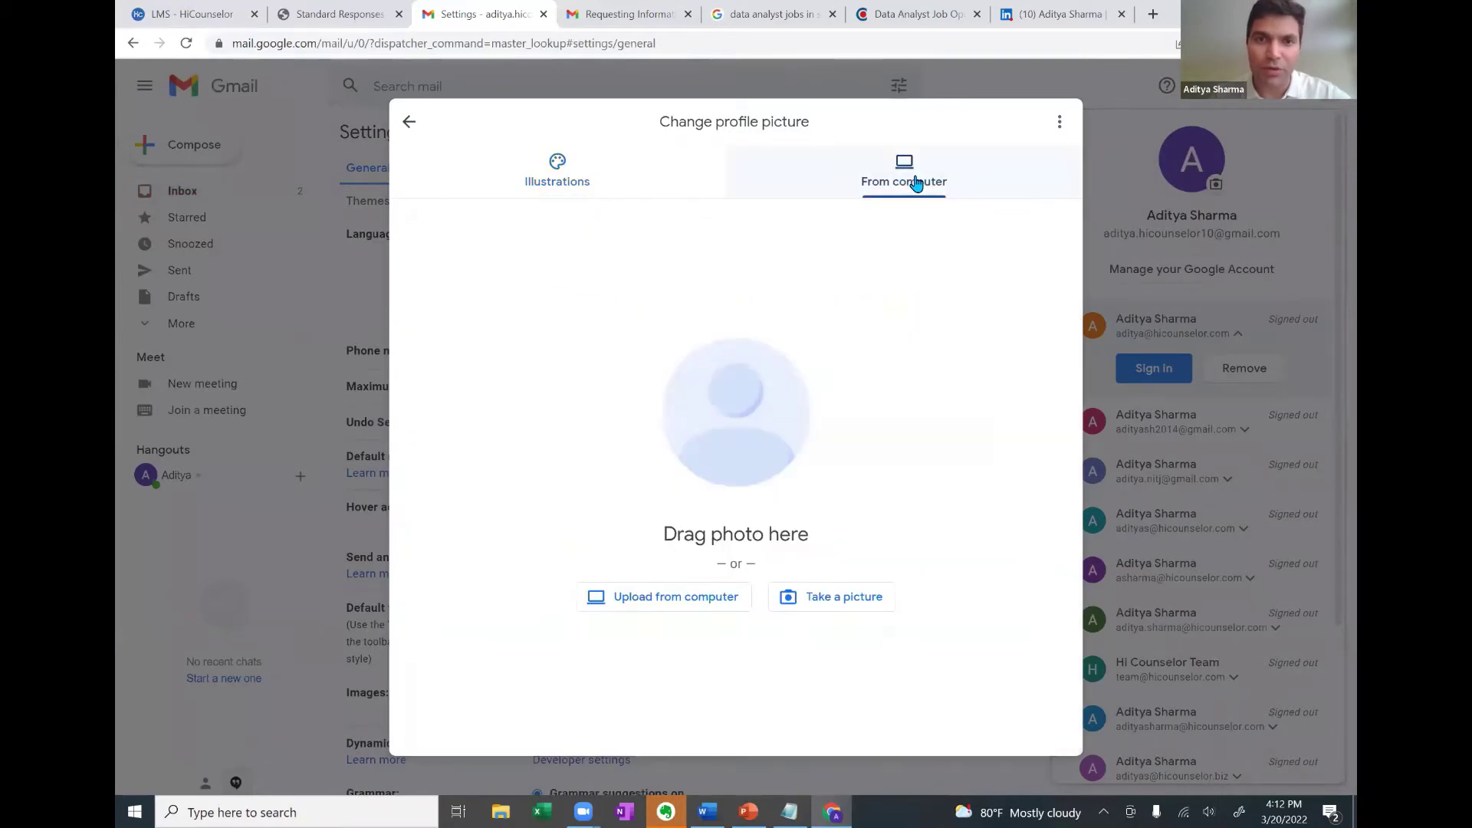
{"action": "left_click", "coordinate": [639, 597]}
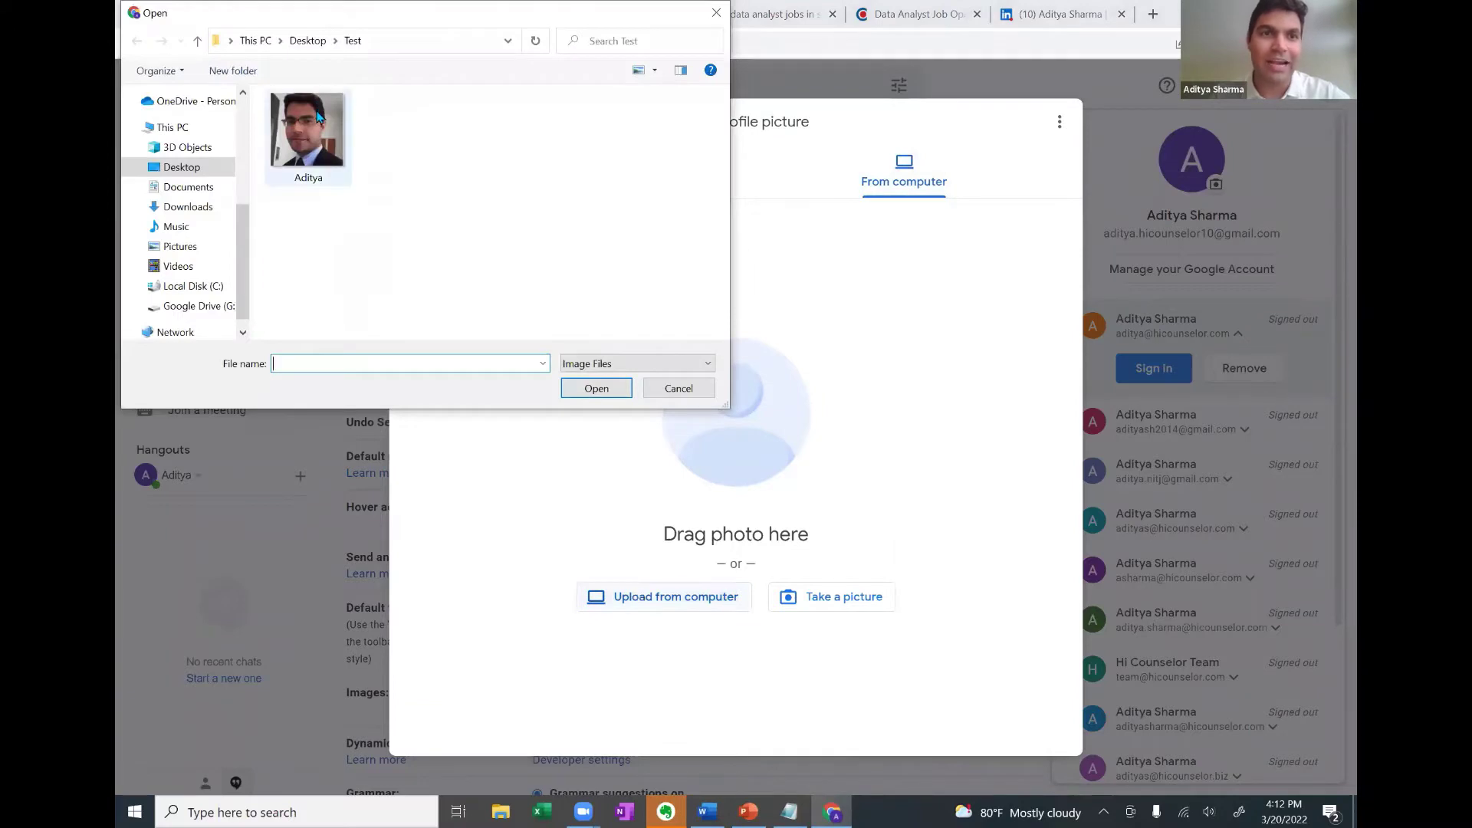
{"action": "double_click", "coordinate": [318, 115]}
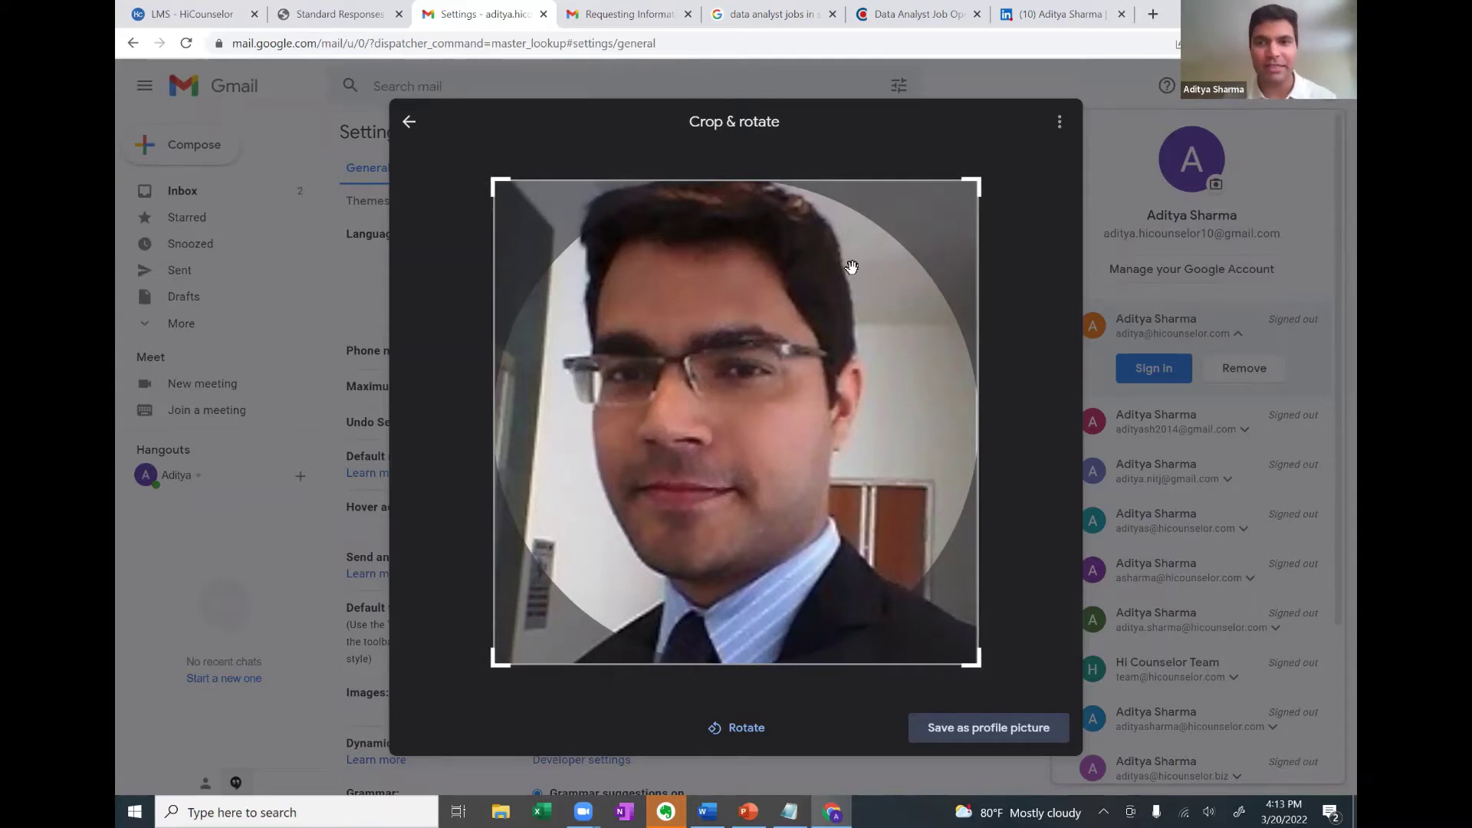
{"action": "left_click", "coordinate": [963, 739]}
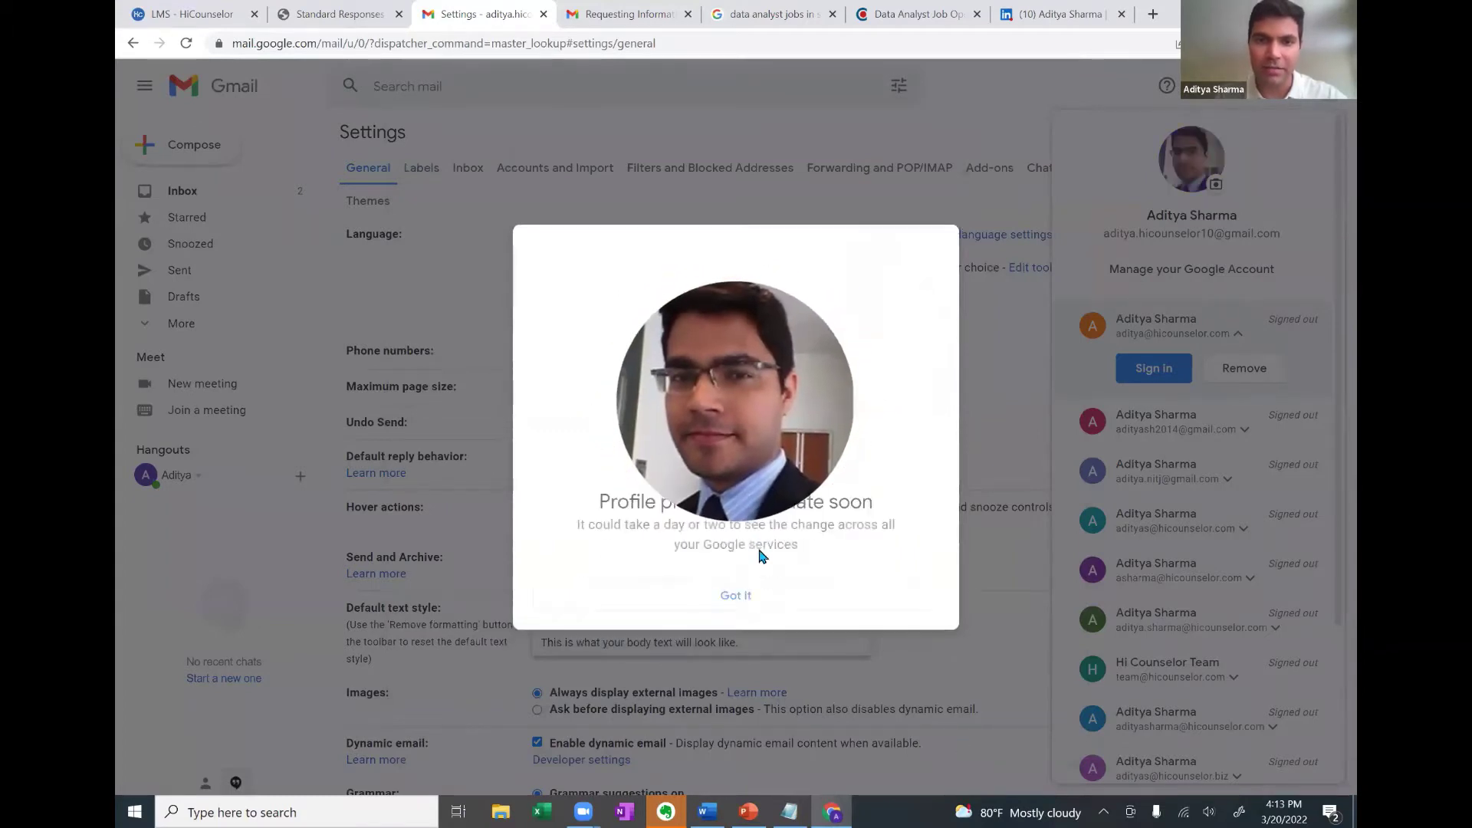
Dismiss the profile-update notice, close the account panel, and return to the Inbox
{"action": "left_click", "coordinate": [741, 616]}
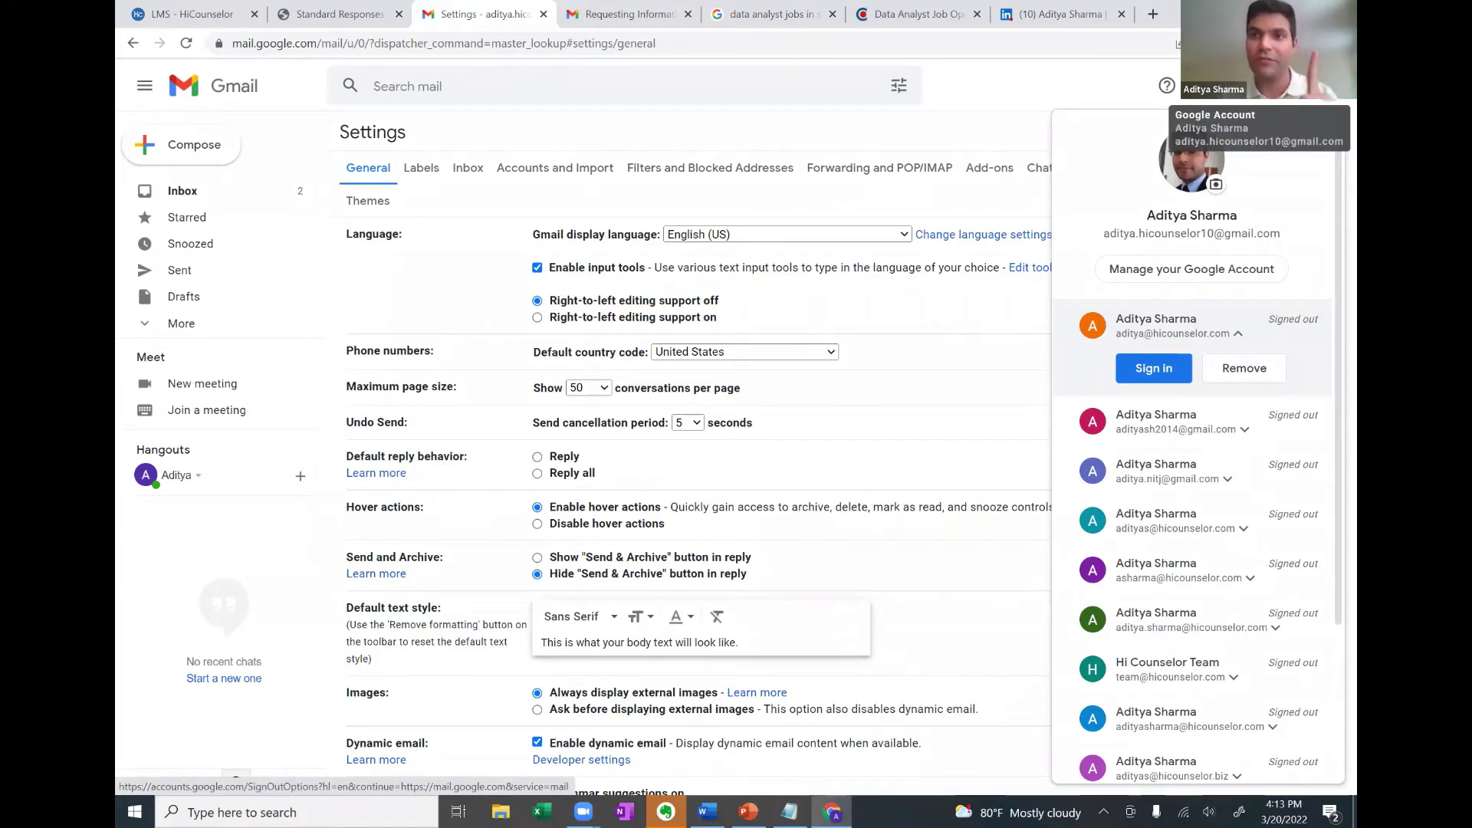
{"action": "left_click", "coordinate": [985, 138]}
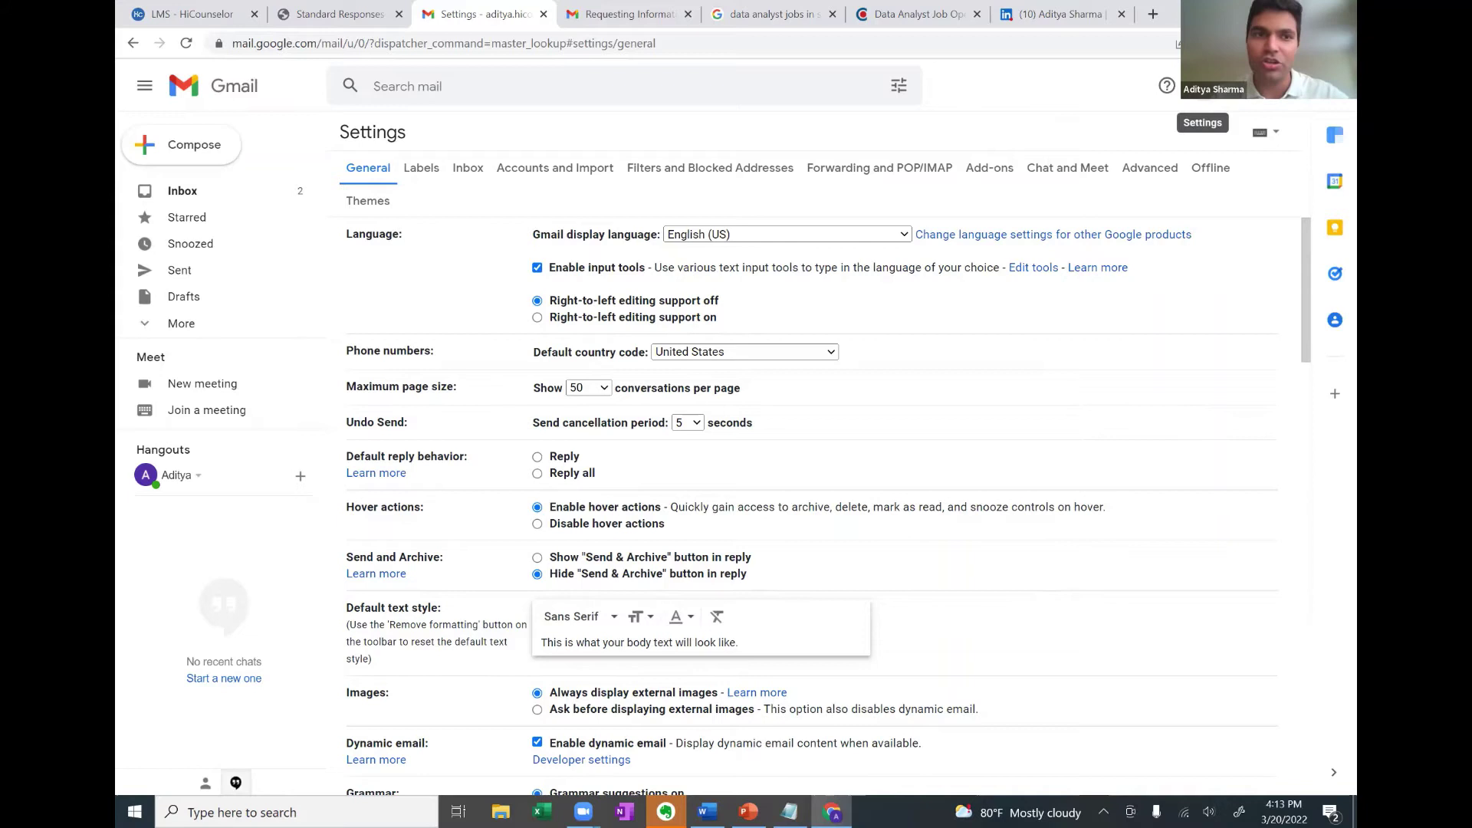
{"action": "left_click", "coordinate": [188, 201]}
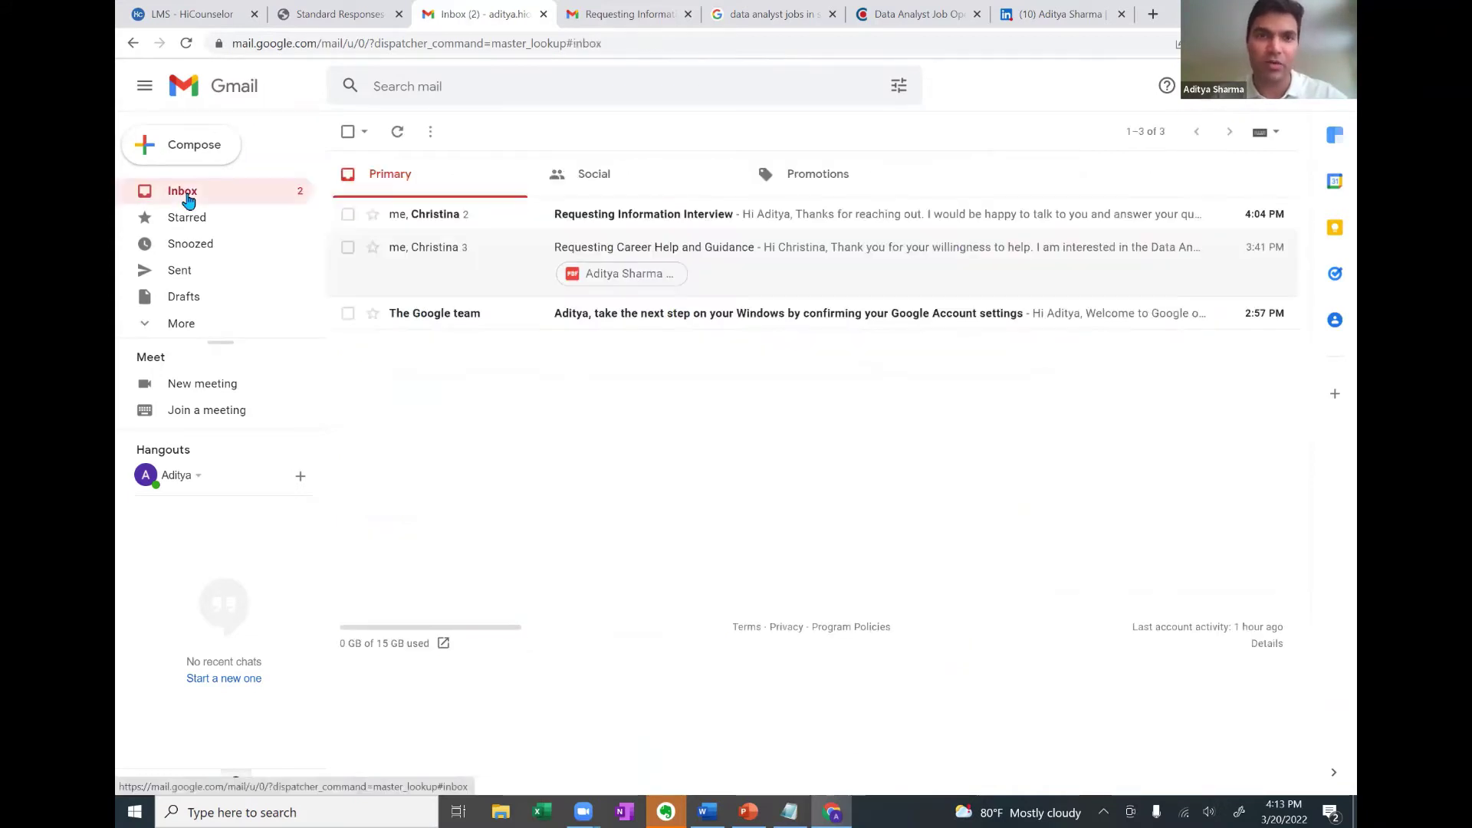
{"action": "left_click", "coordinate": [190, 161]}
{"action": "left_click", "coordinate": [190, 161]}
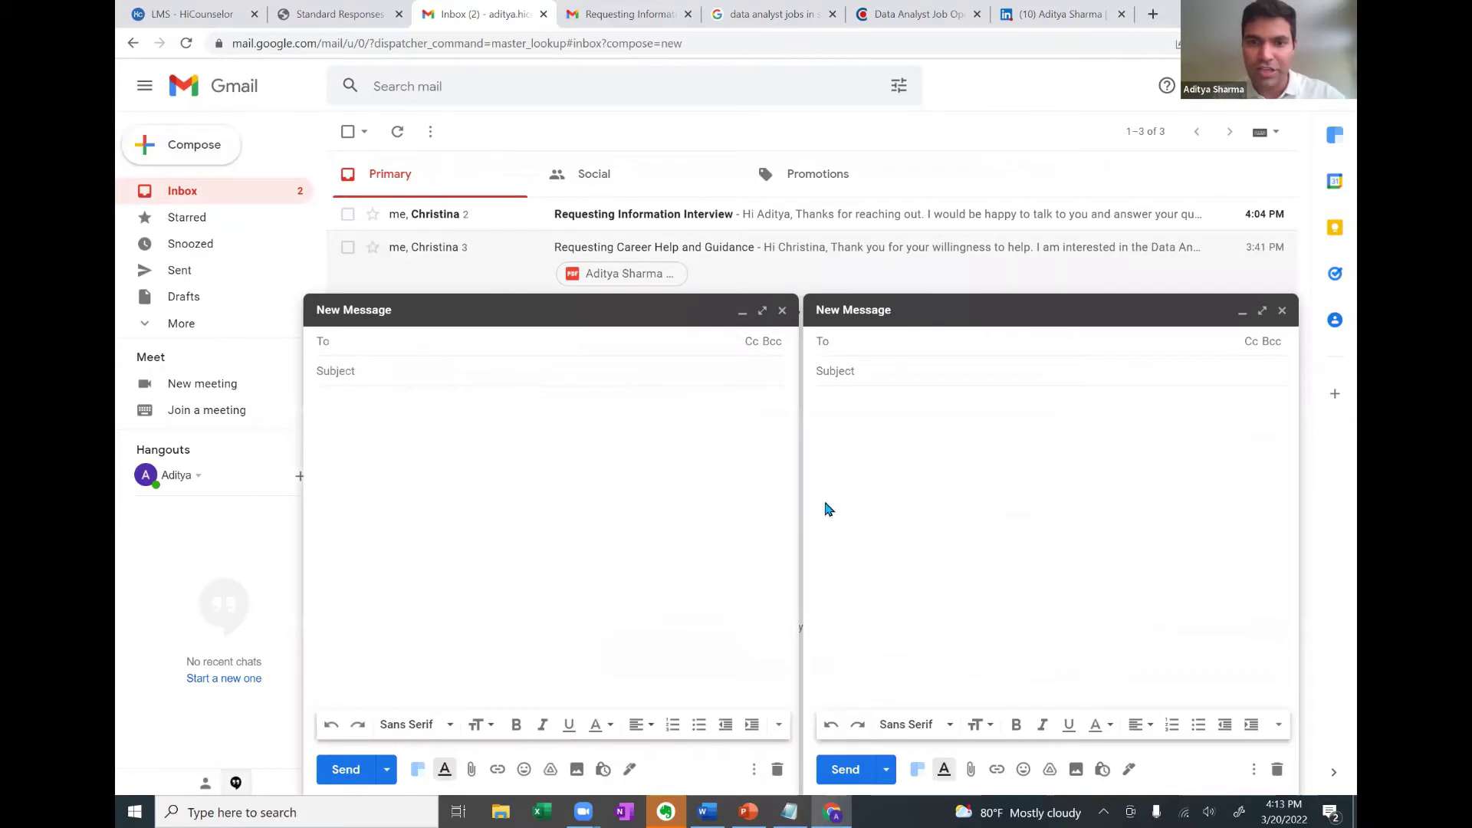
{"action": "left_click", "coordinate": [782, 310]}
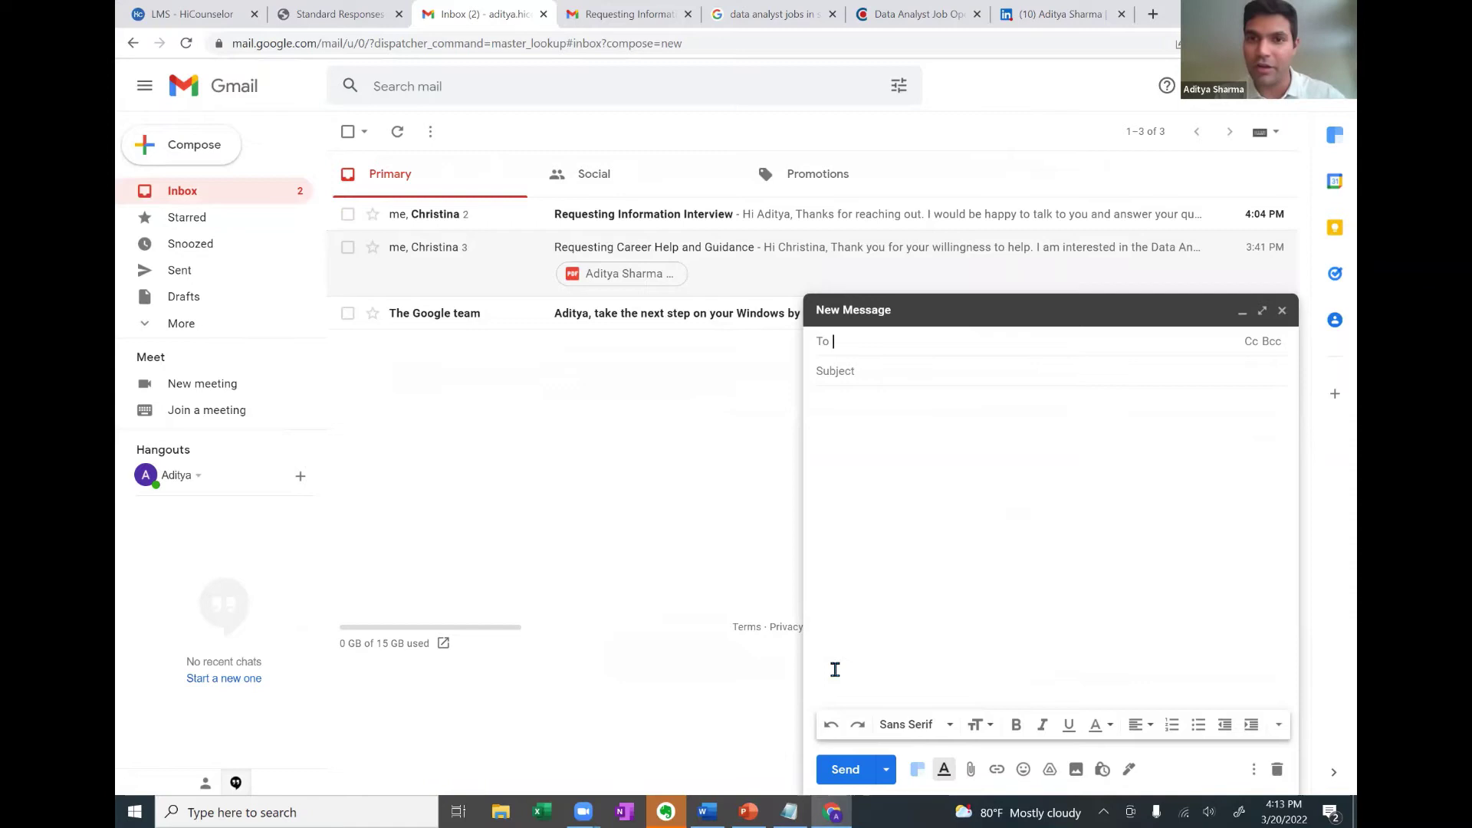
{"action": "left_click", "coordinate": [1277, 770]}
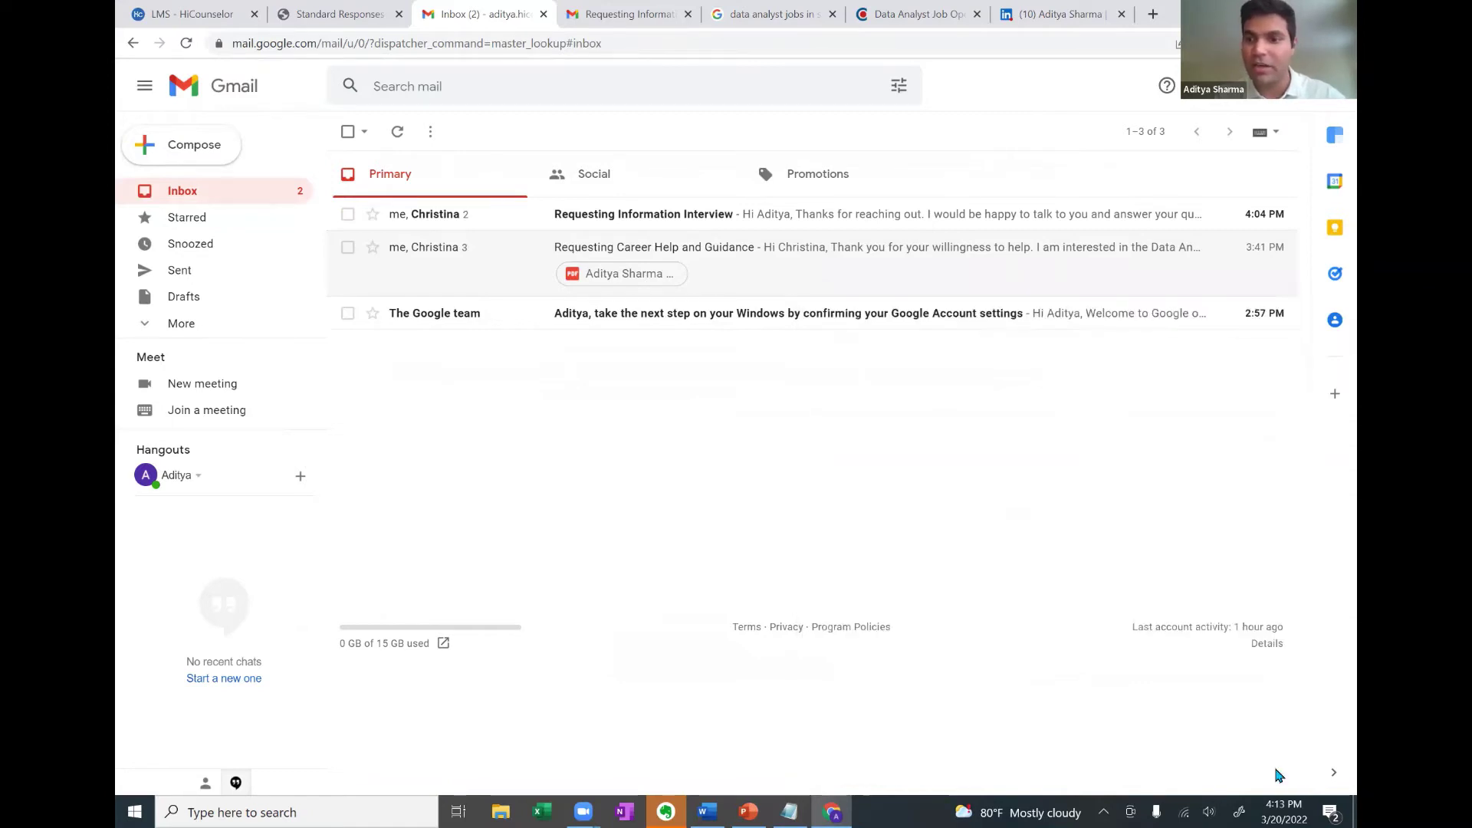
Open the full Gmail settings page through the gear's See all settings
{"action": "left_click", "coordinate": [1202, 86]}
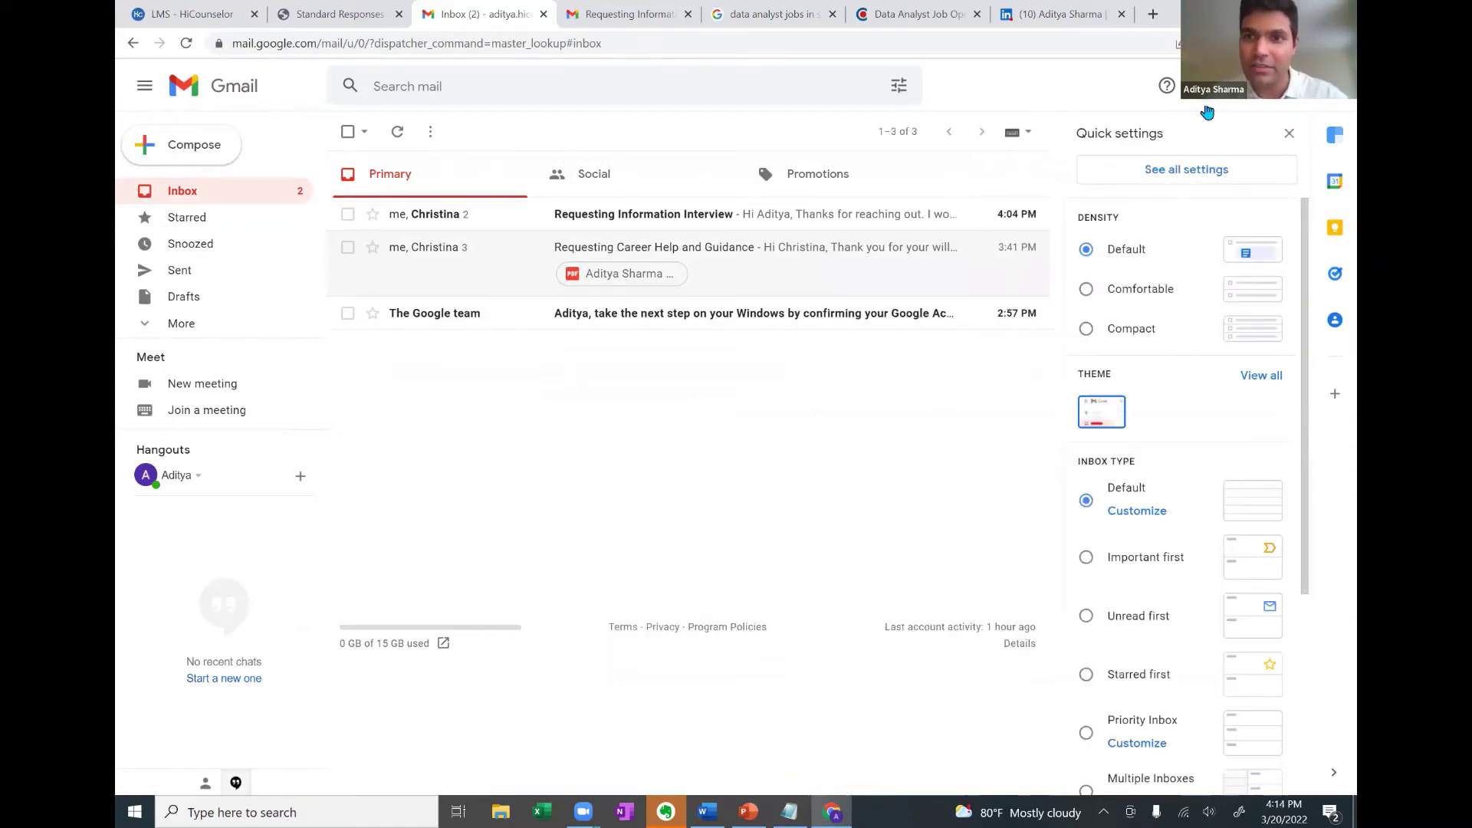
{"action": "left_click", "coordinate": [1181, 171]}
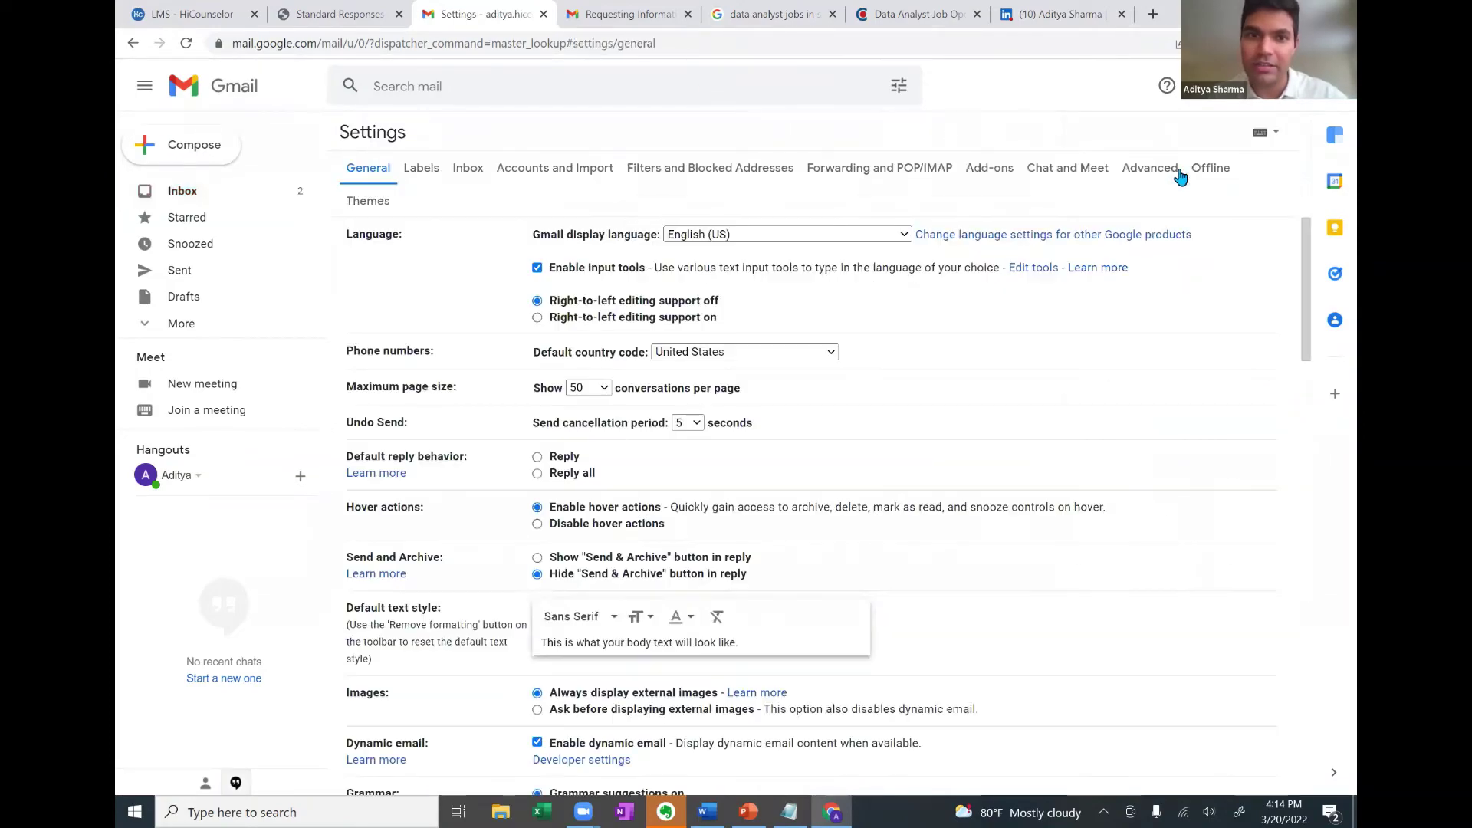
{"action": "scroll", "coordinate": [623, 468], "scroll_direction": "down", "scroll_amount": 5}
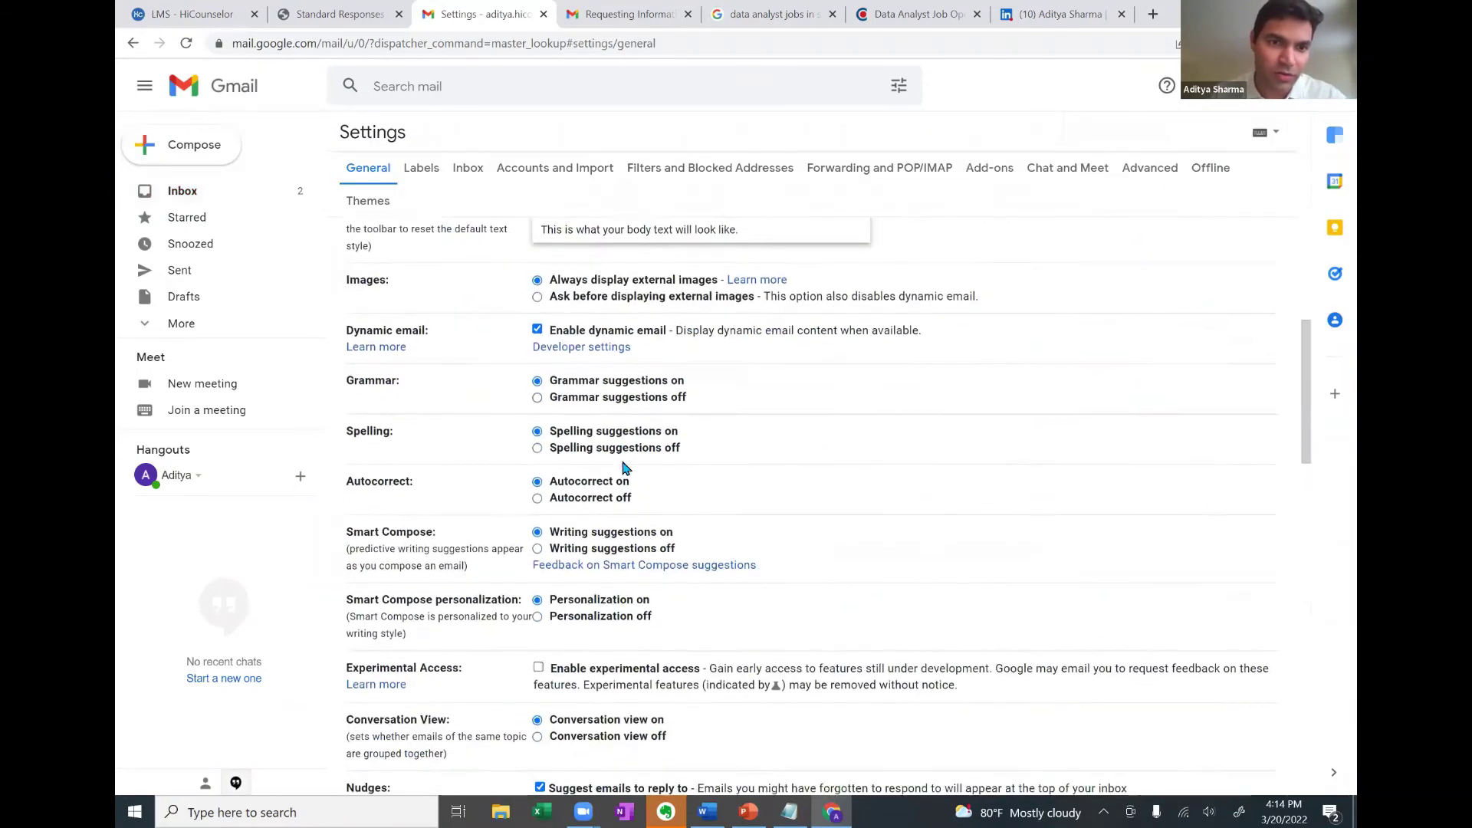
{"action": "scroll", "coordinate": [624, 467], "scroll_direction": "down", "scroll_amount": 8}
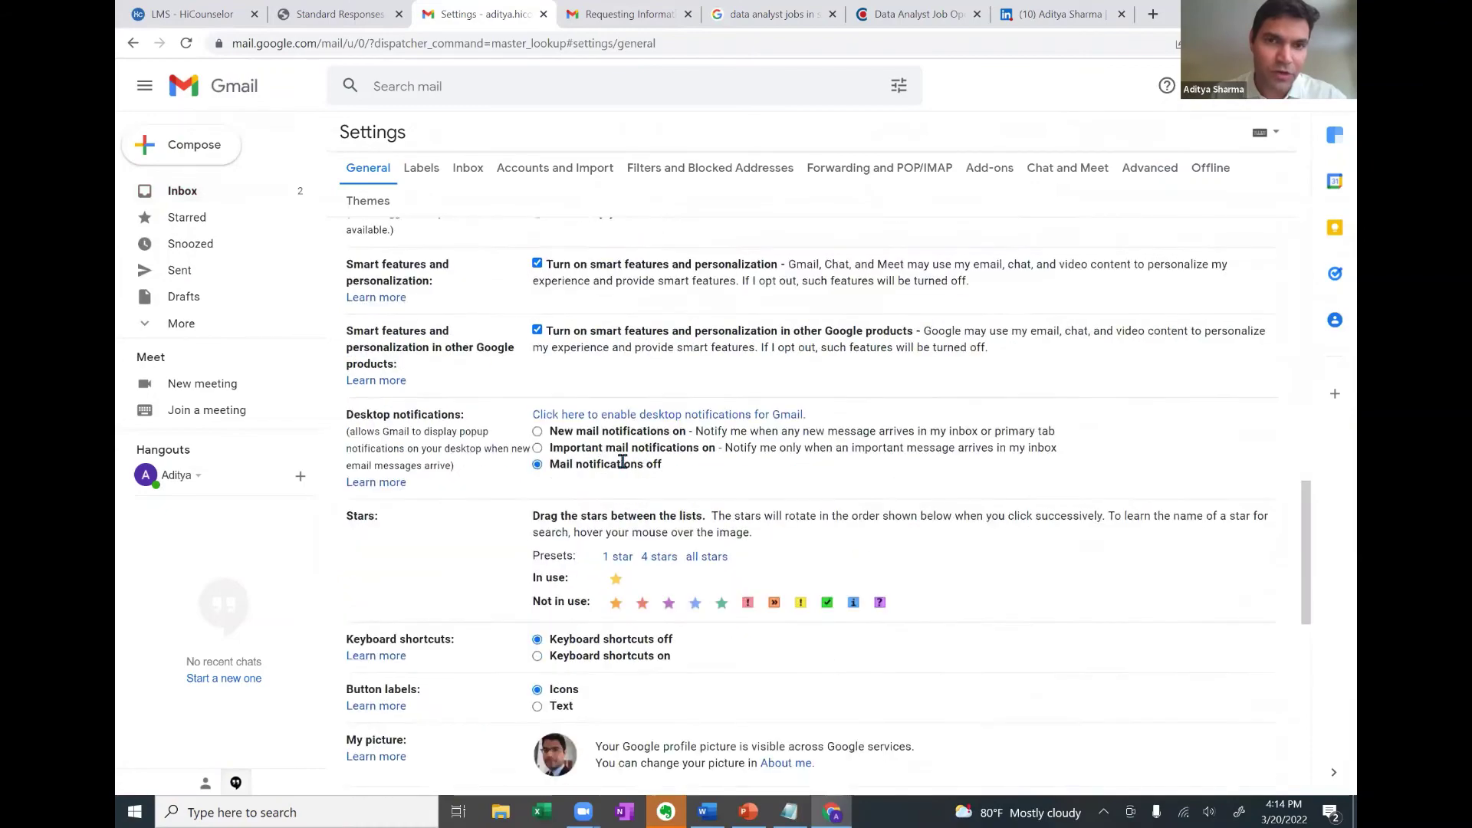
{"action": "scroll", "coordinate": [623, 464], "scroll_direction": "down", "scroll_amount": 7}
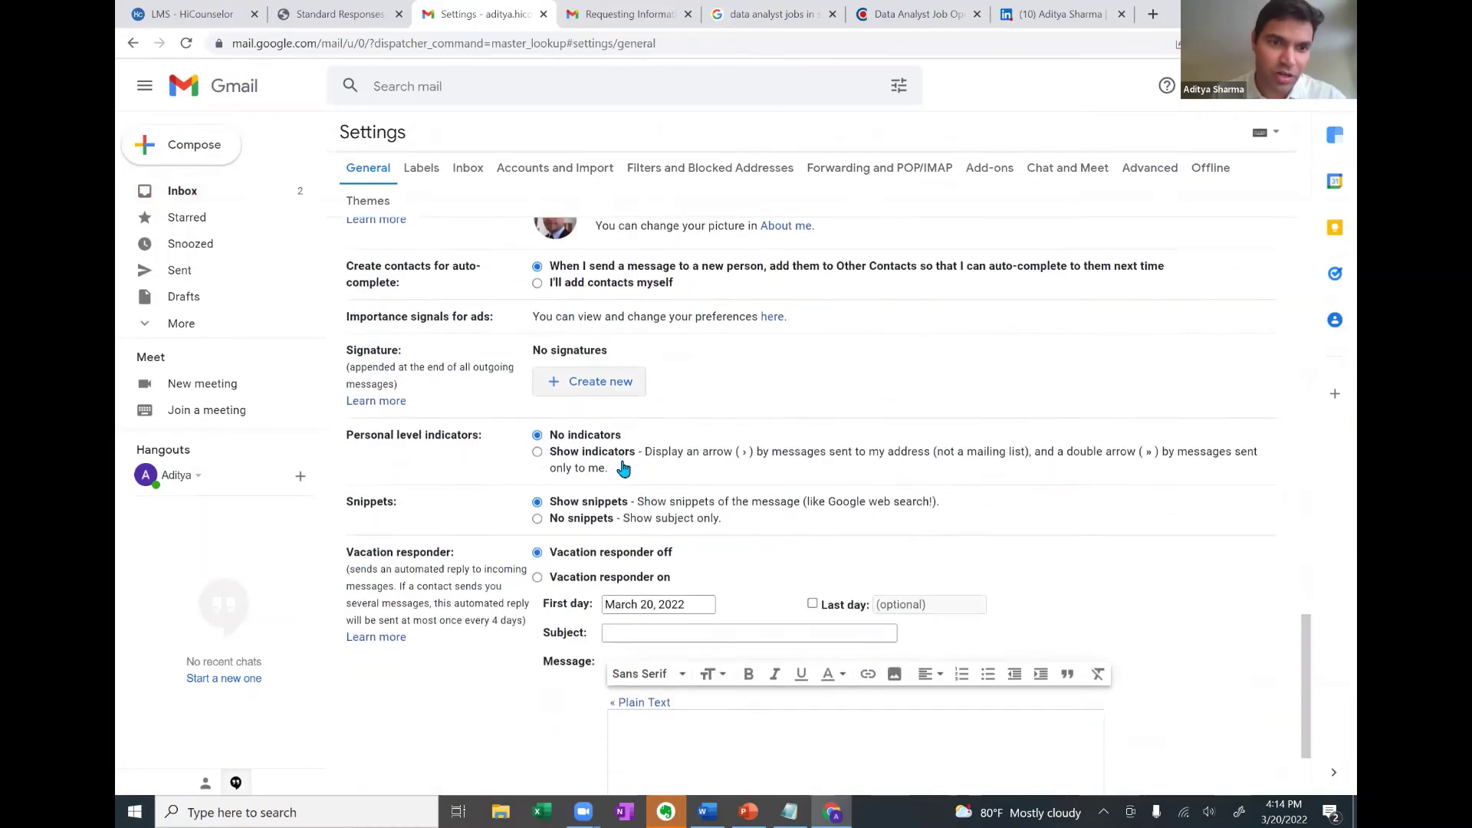
{"action": "scroll", "coordinate": [623, 468], "scroll_direction": "down", "scroll_amount": 2}
Find the Signature section by searching 'signa' and name a new signature after the user's full name
{"action": "key", "text": "ctrl+f"}
{"action": "type", "text": "signa"}
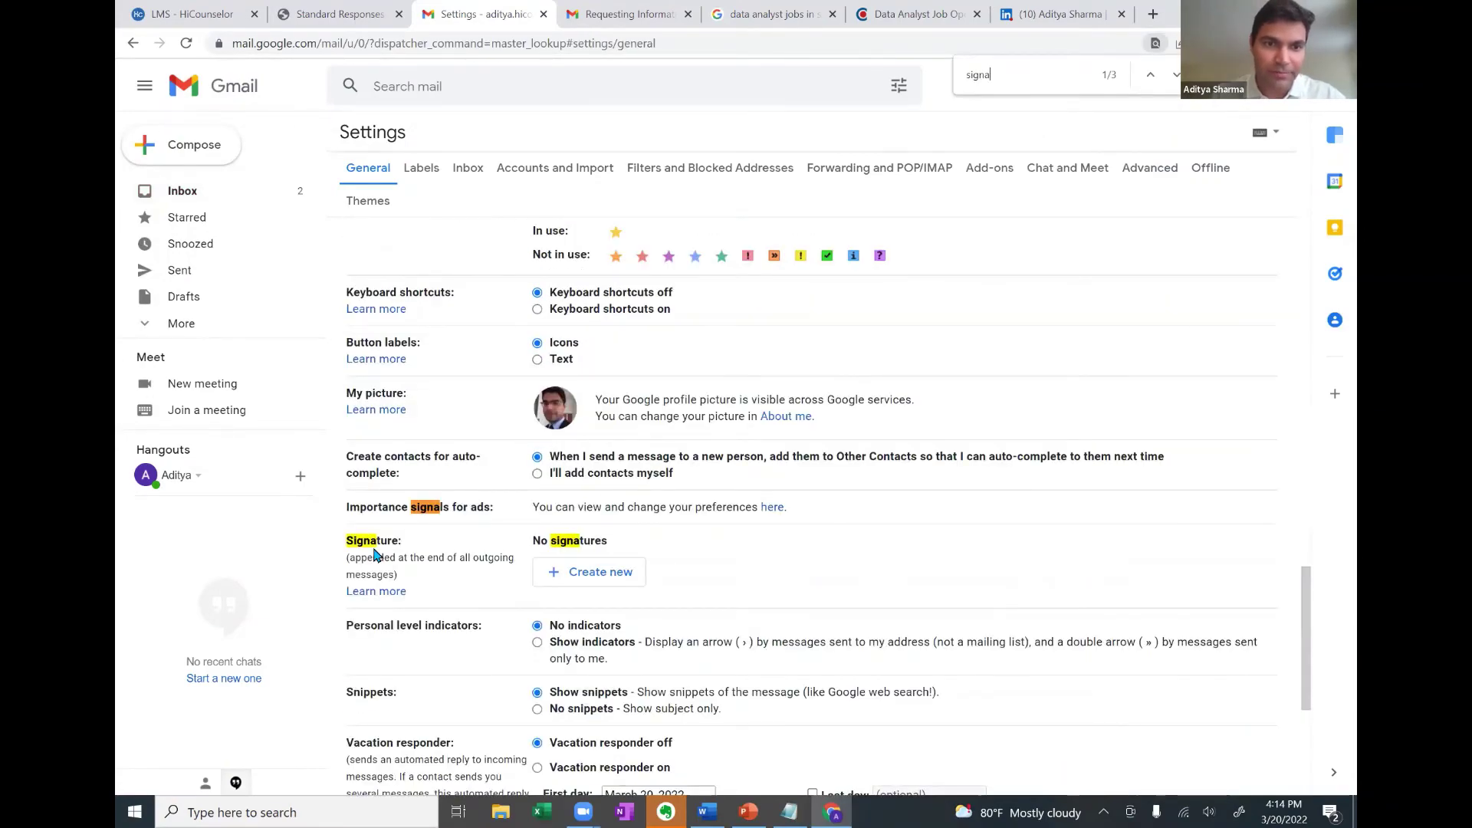
{"action": "scroll", "coordinate": [375, 554], "scroll_direction": "up", "scroll_amount": 5}
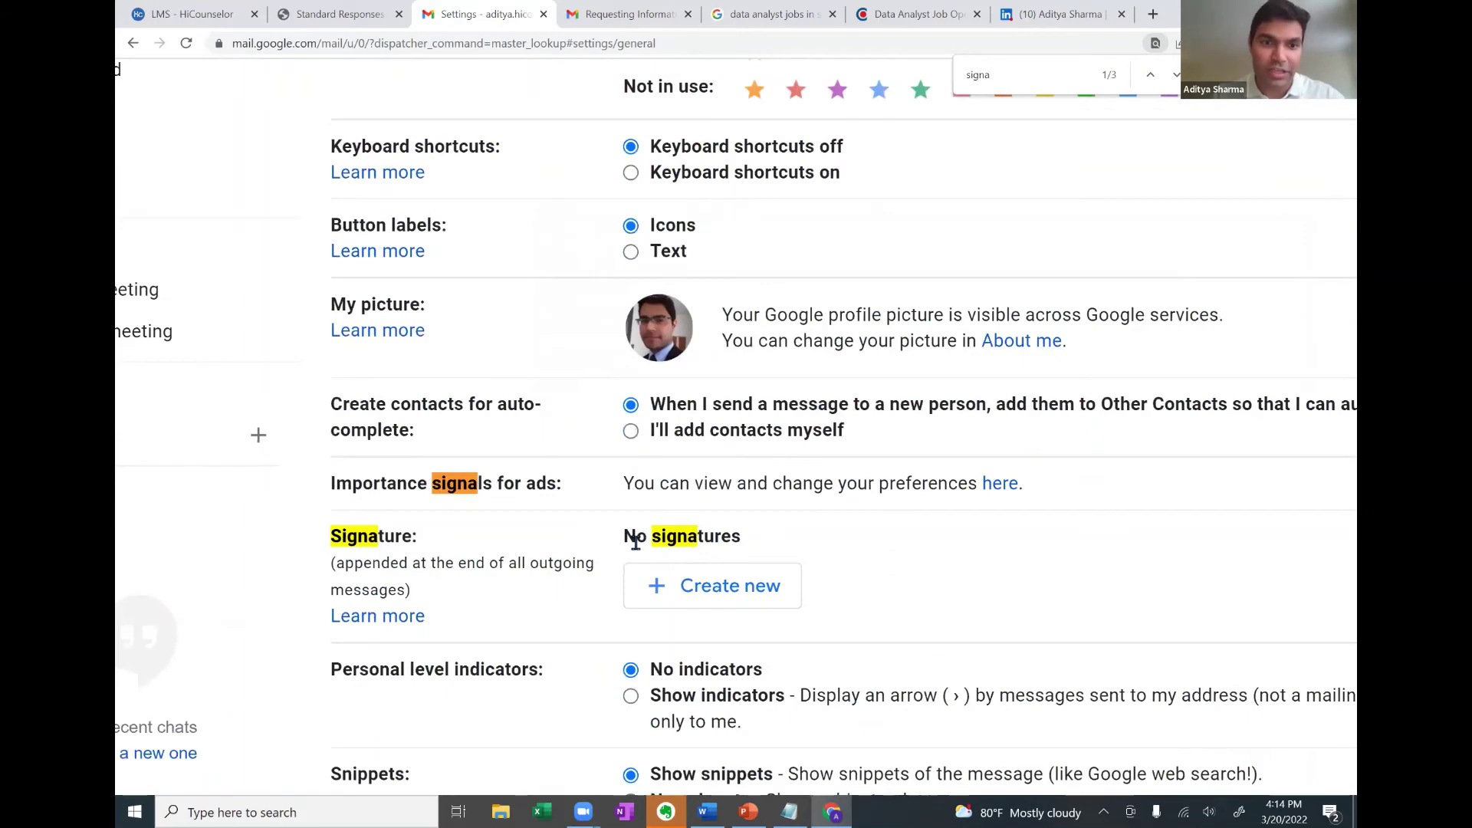
{"action": "left_click", "coordinate": [706, 586]}
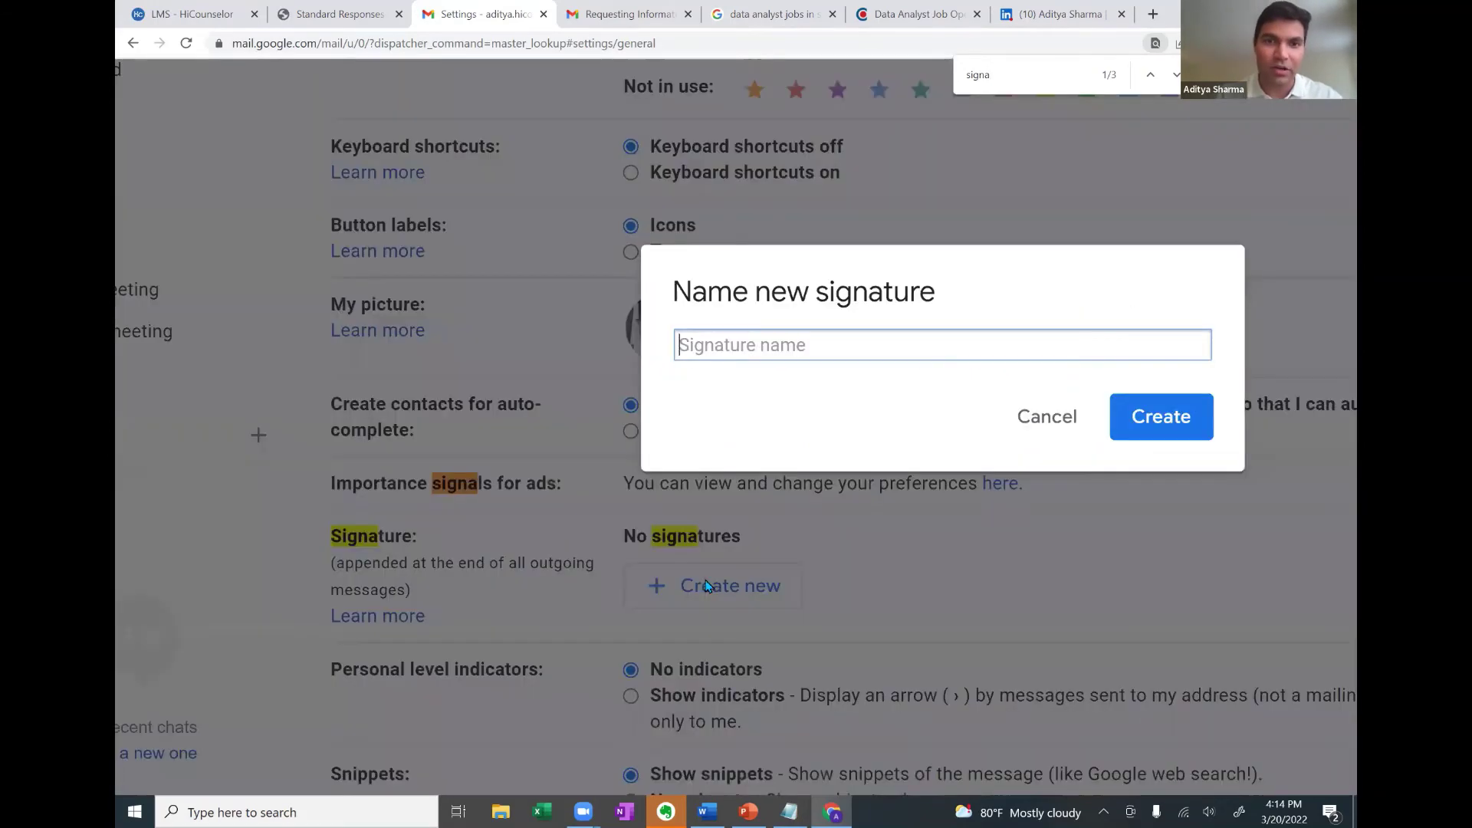
{"action": "scroll", "coordinate": [706, 586], "scroll_direction": "down", "scroll_amount": 5}
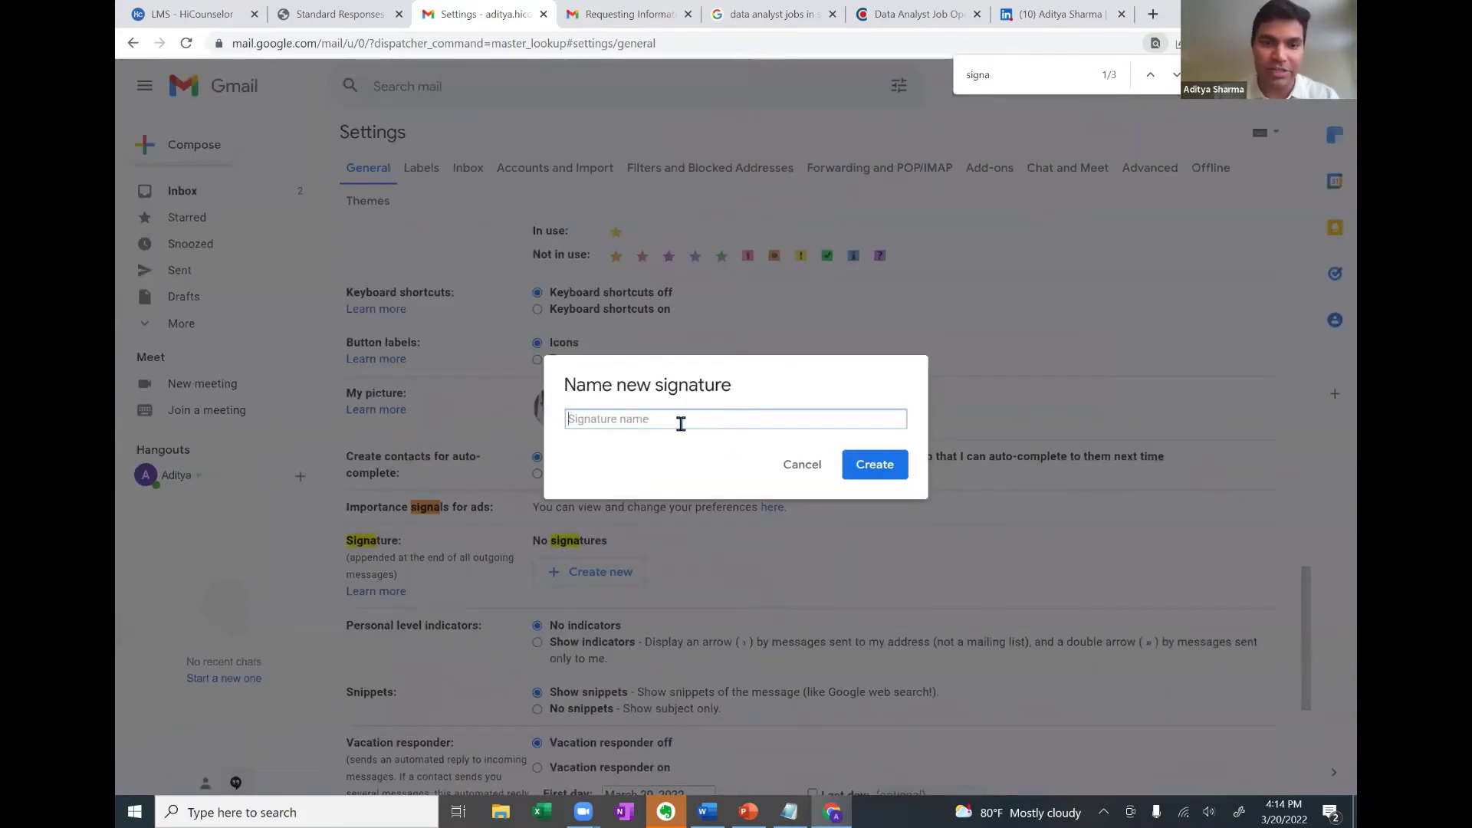
{"action": "type", "text": "Aditya Sharma"}
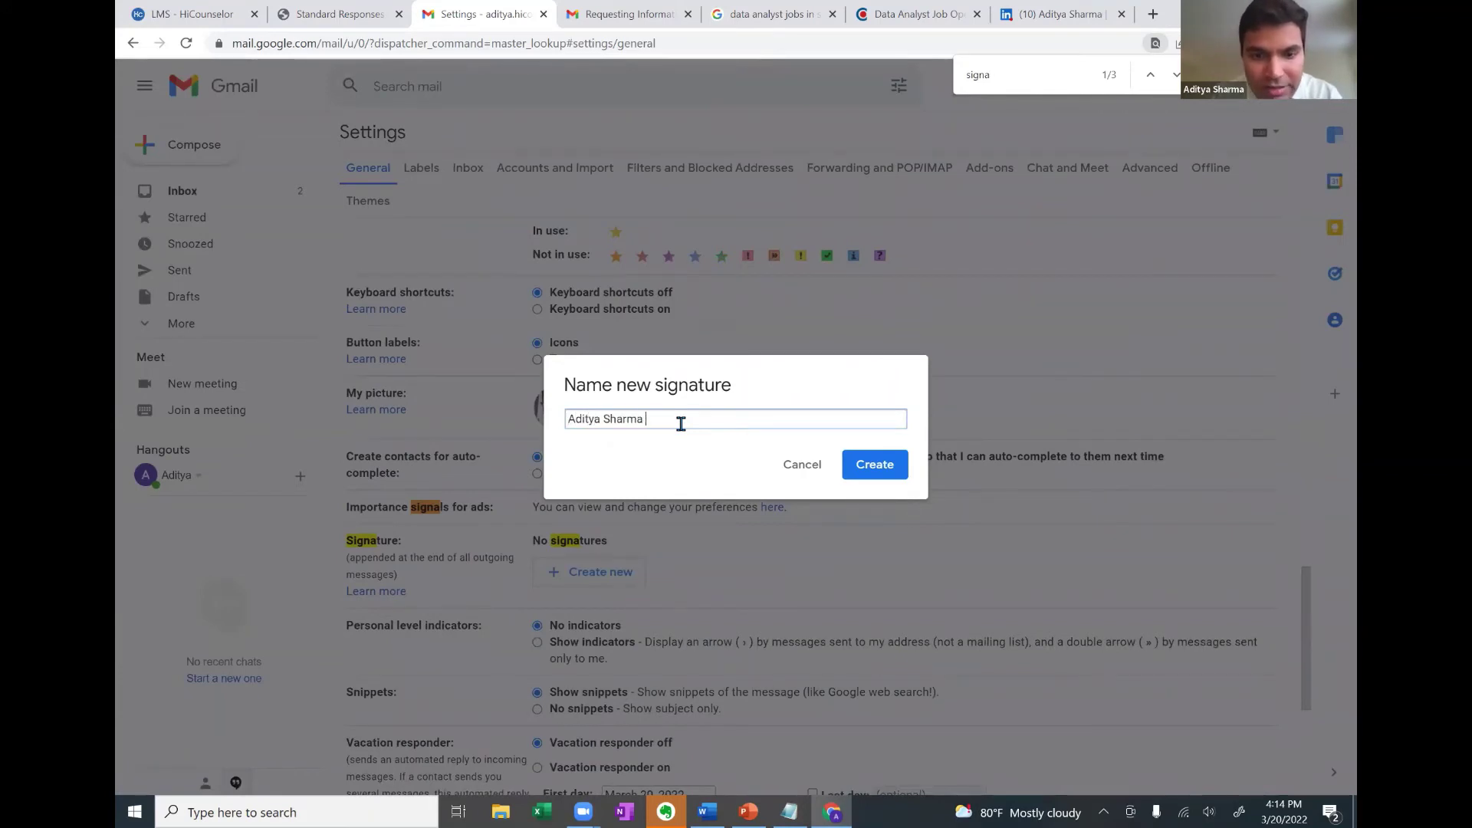
{"action": "type", "text": " Signature"}
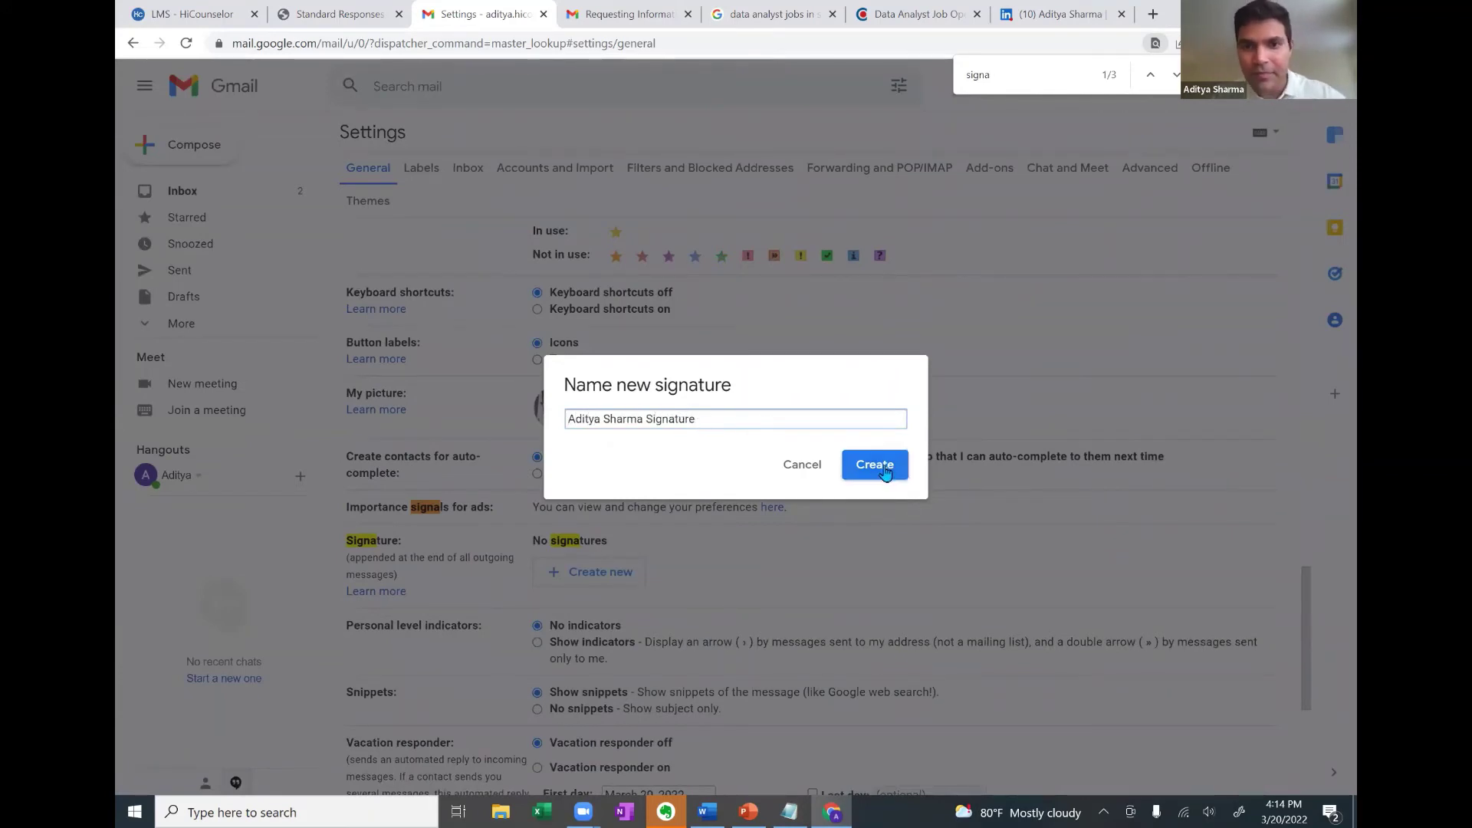
Create the named signature and paste in the prepared five-line signature text
{"action": "left_click", "coordinate": [874, 465]}
{"action": "scroll", "coordinate": [675, 567], "scroll_direction": "down", "scroll_amount": 1}
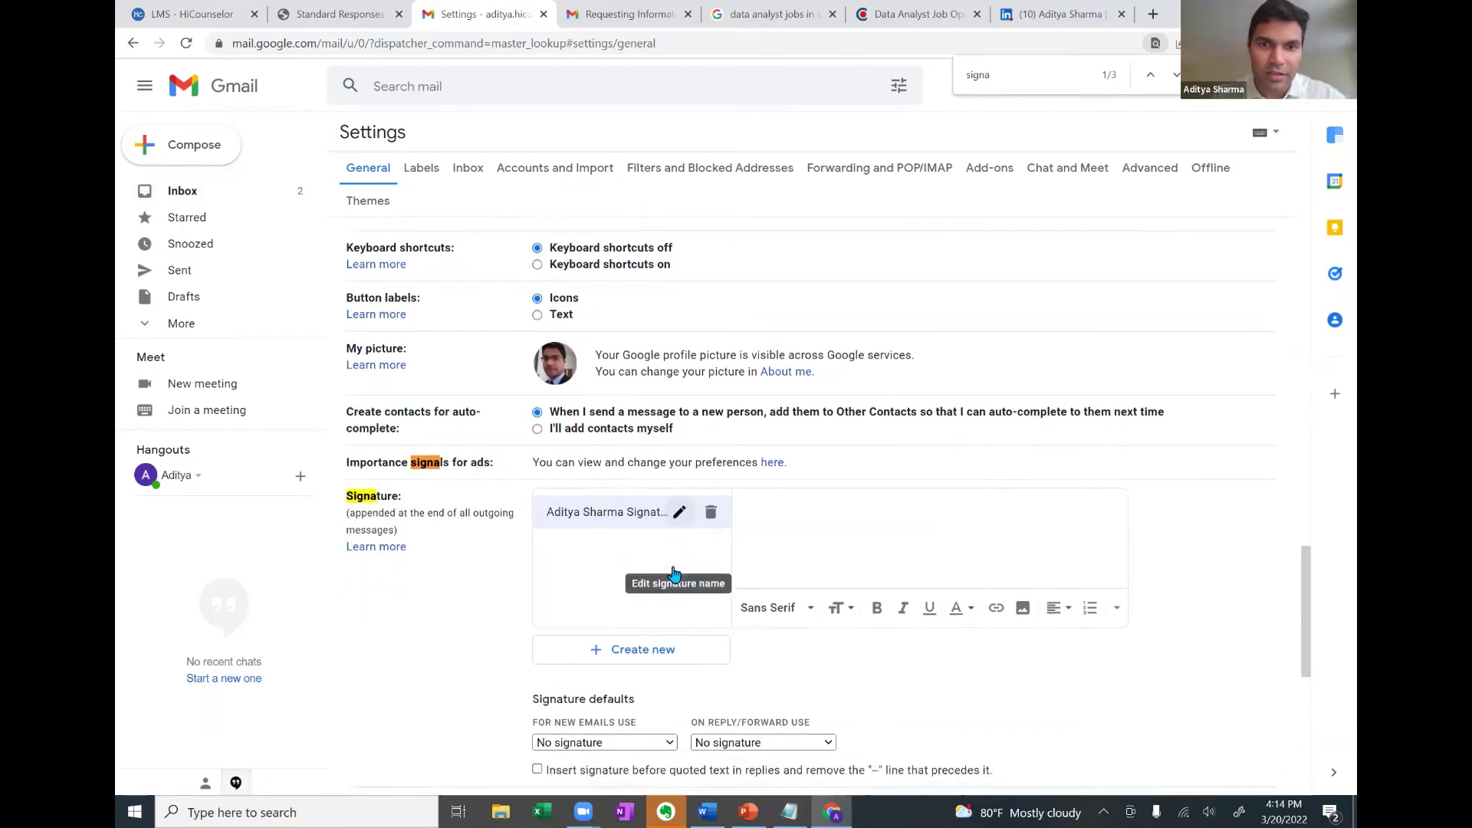
{"action": "scroll", "coordinate": [673, 571], "scroll_direction": "down", "scroll_amount": 1}
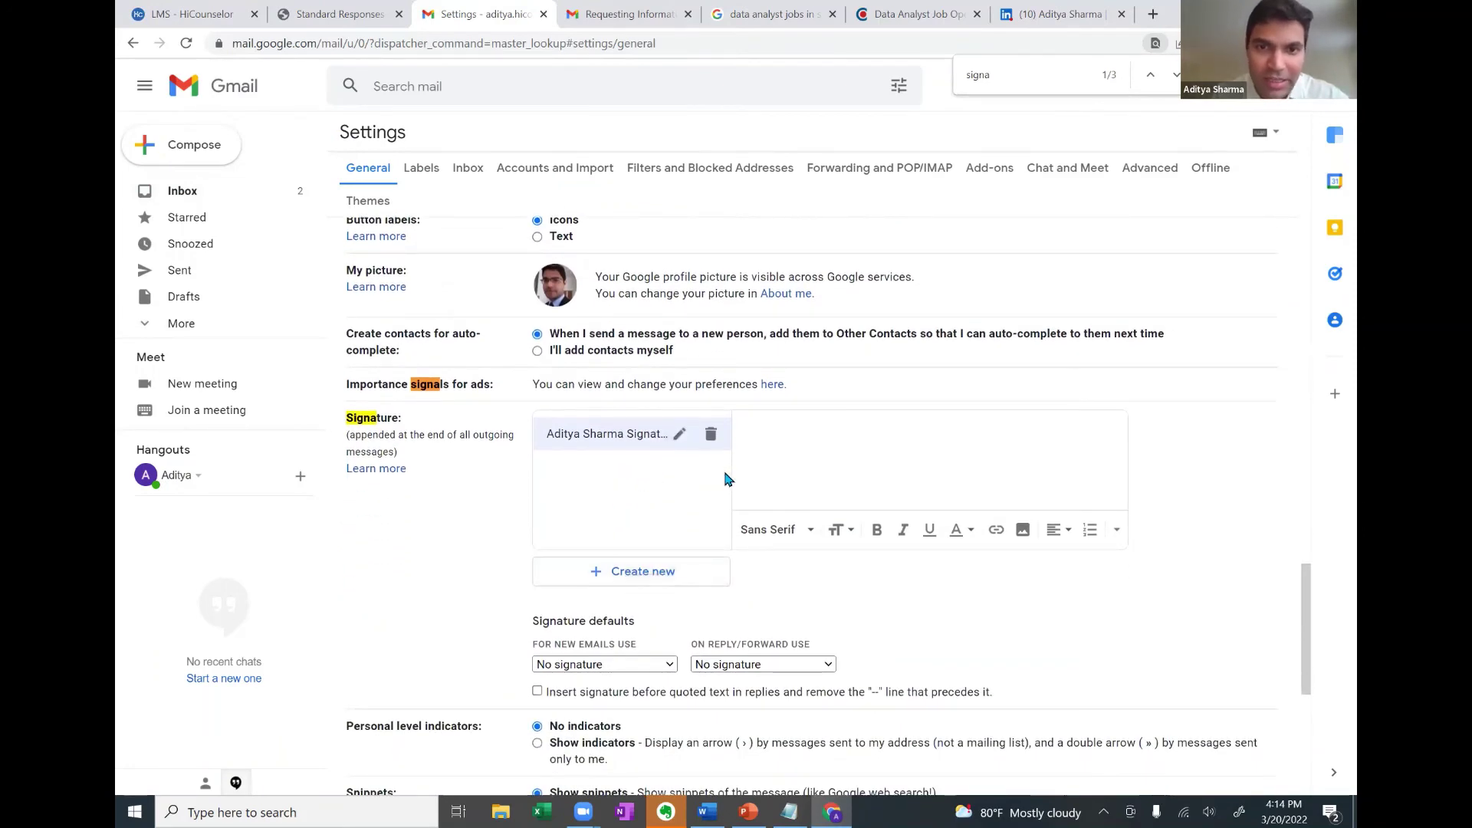
{"action": "key", "text": "ctrl+v"}
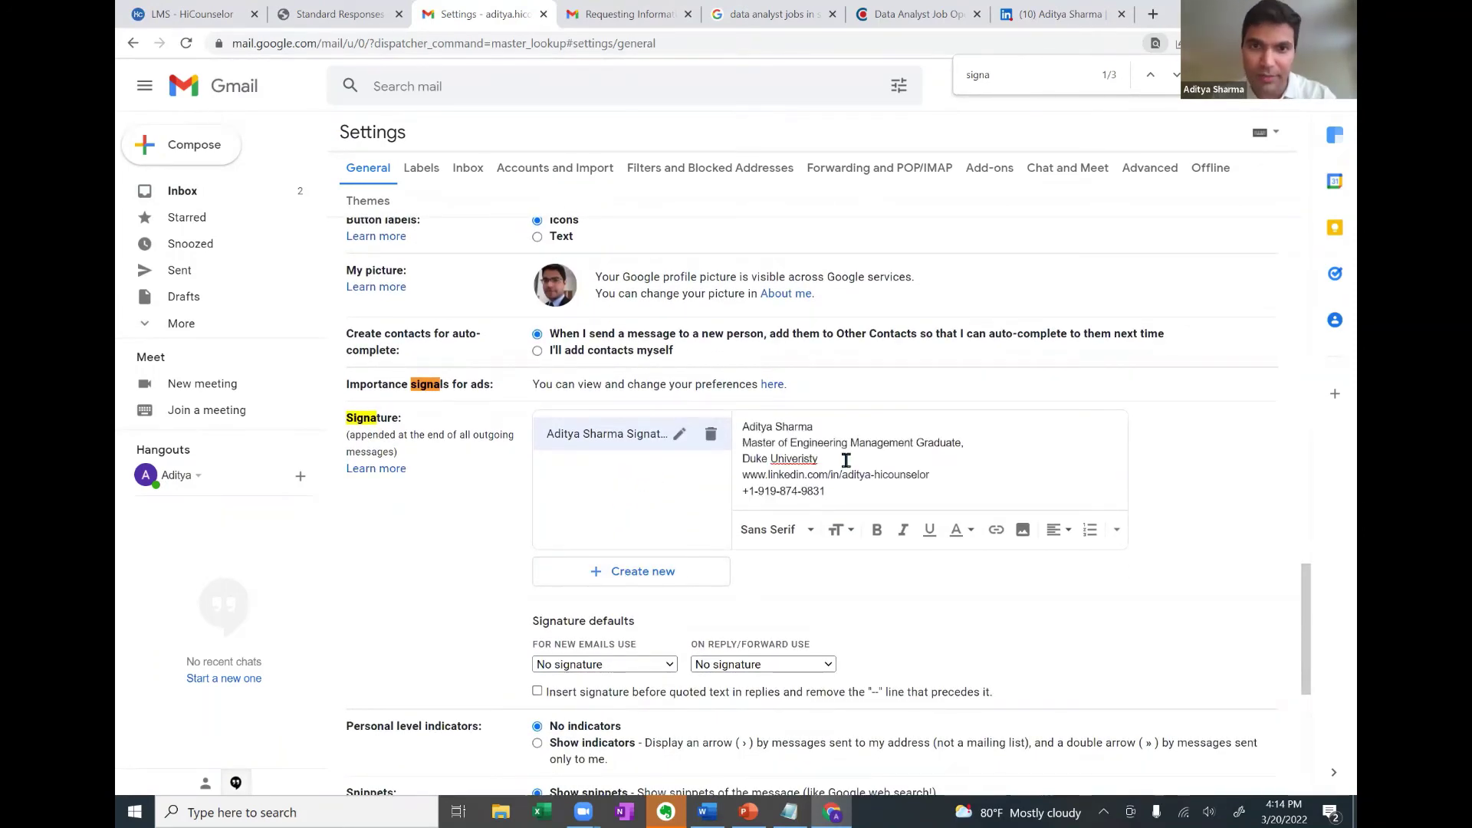
Remove the trailing comma after 'Graduate' on the degree line
{"action": "triple_click", "coordinate": [812, 425]}
{"action": "left_click", "coordinate": [812, 426]}
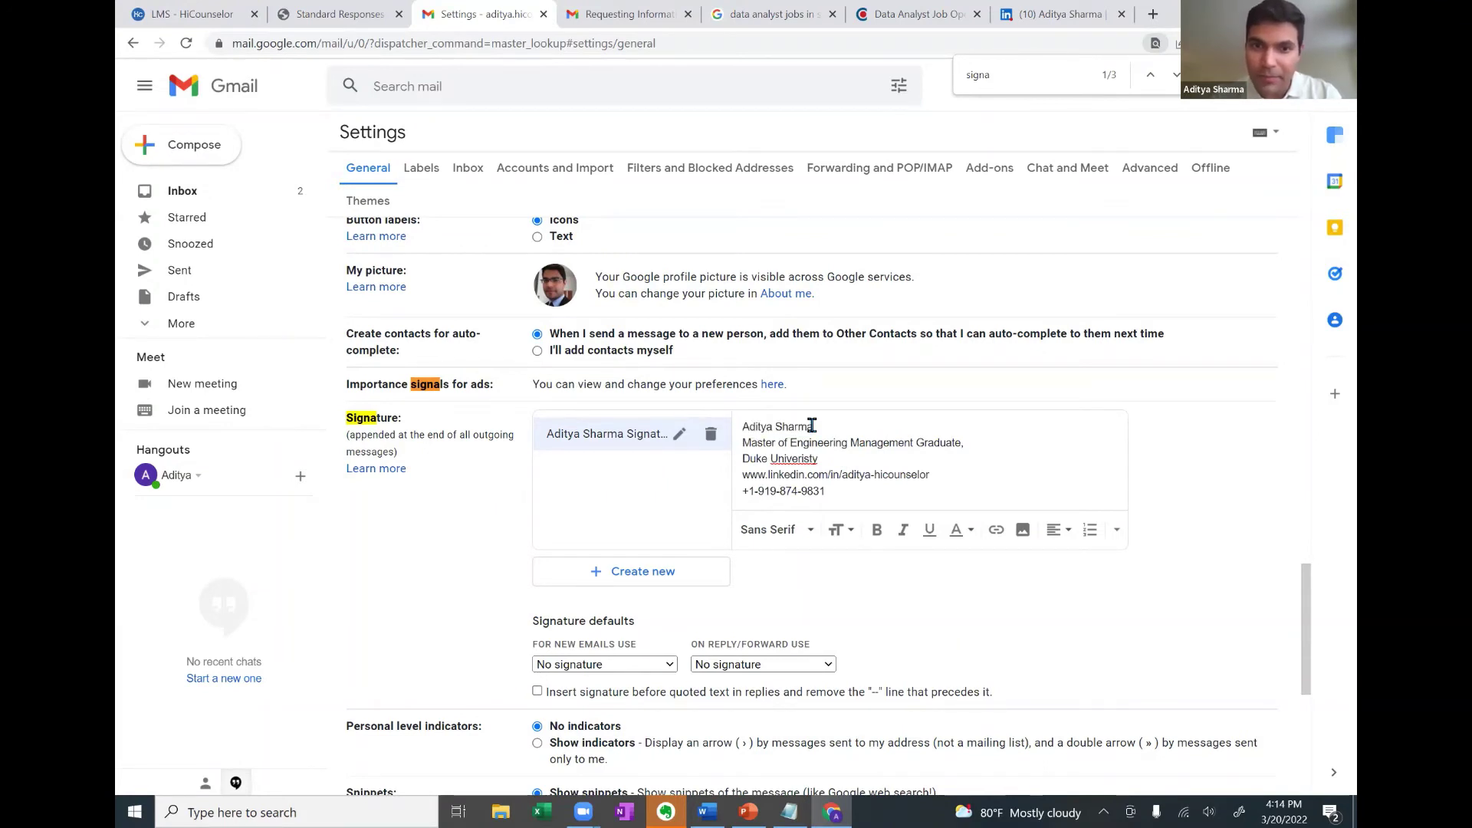
{"action": "key", "text": "shift+End"}
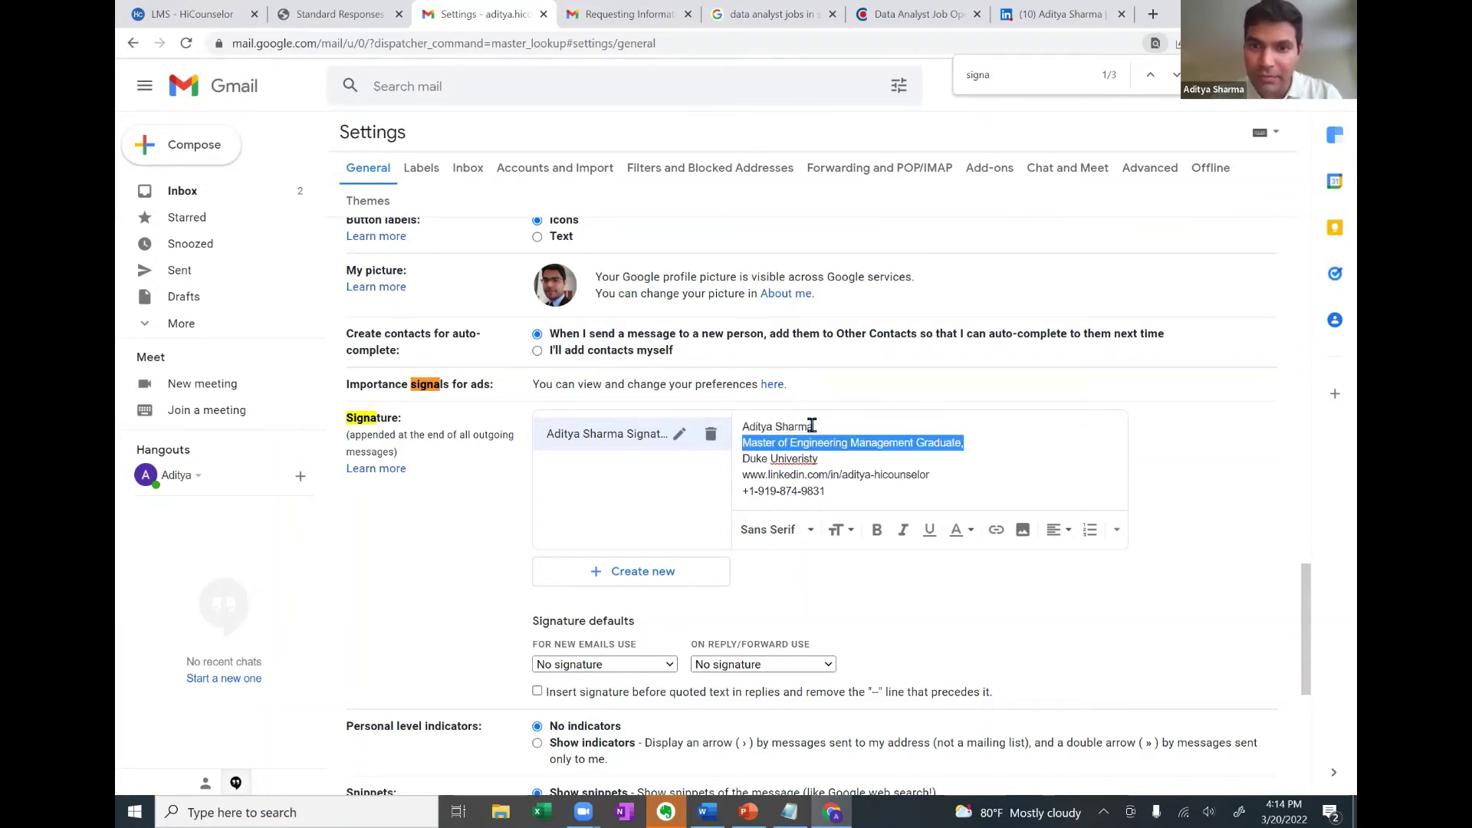
{"action": "key", "text": "Right"}
Correct the misspelled 'Univeristy' to 'University' on the Duke University line
{"action": "key", "text": "shift+End"}
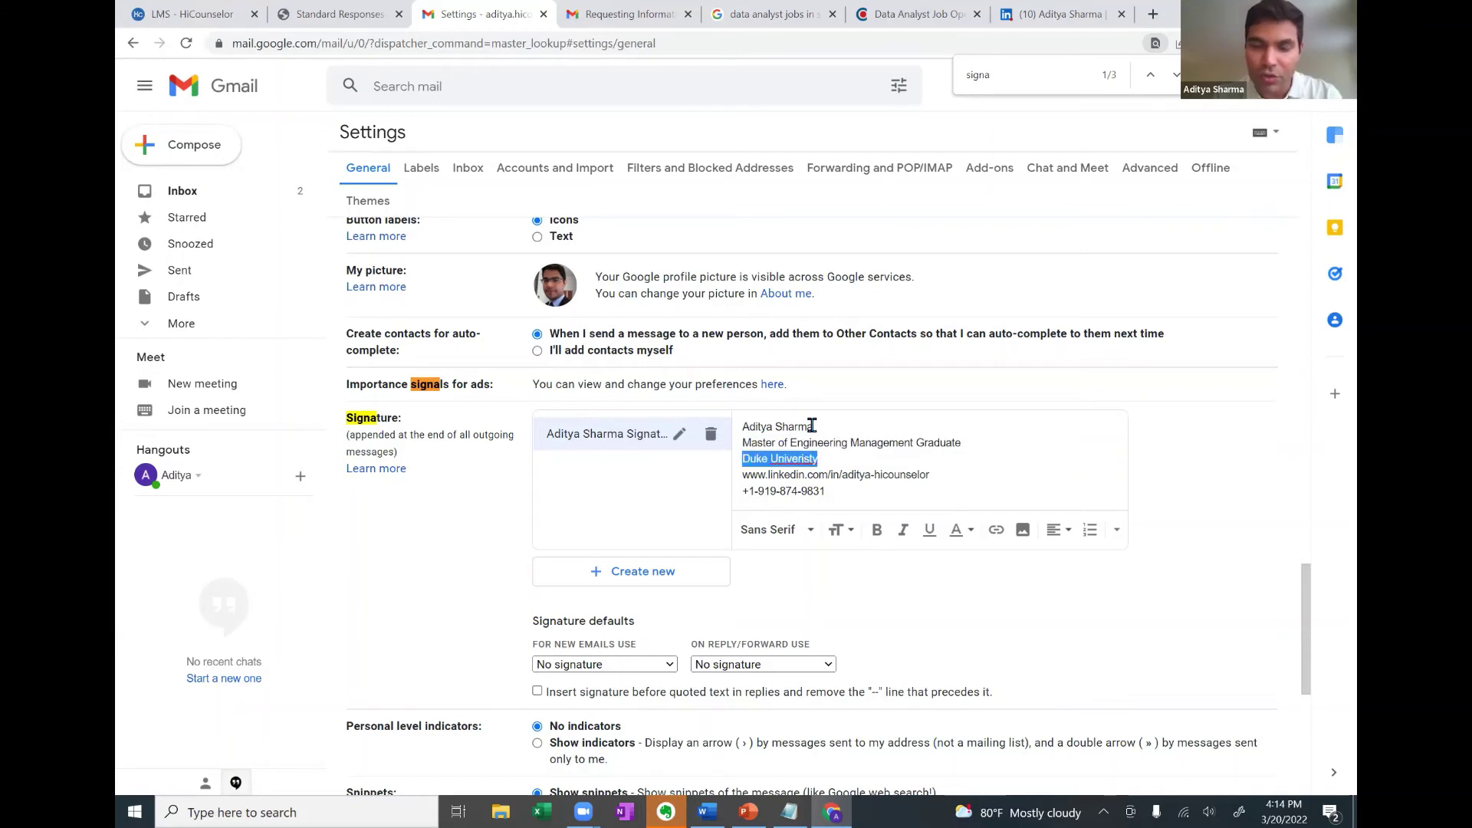
{"action": "key", "text": "Right"}
{"action": "key", "text": "Right"}
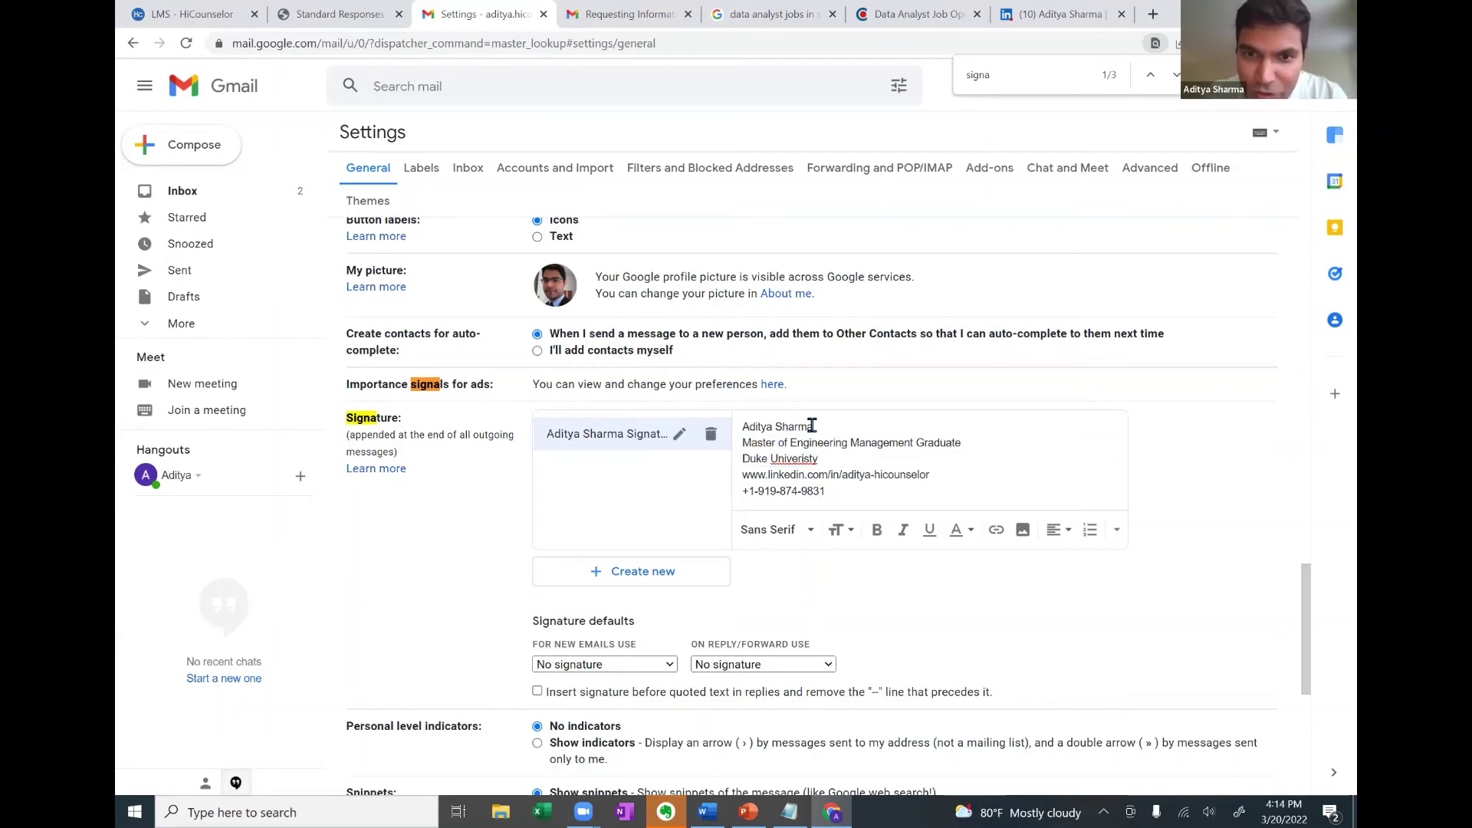
{"action": "key", "text": "Left"}
{"action": "key", "text": "Left"}
{"action": "key", "text": "Left"}
{"action": "key", "text": "Left"}
{"action": "key", "text": "BackSpace"}
{"action": "key", "text": "Right"}
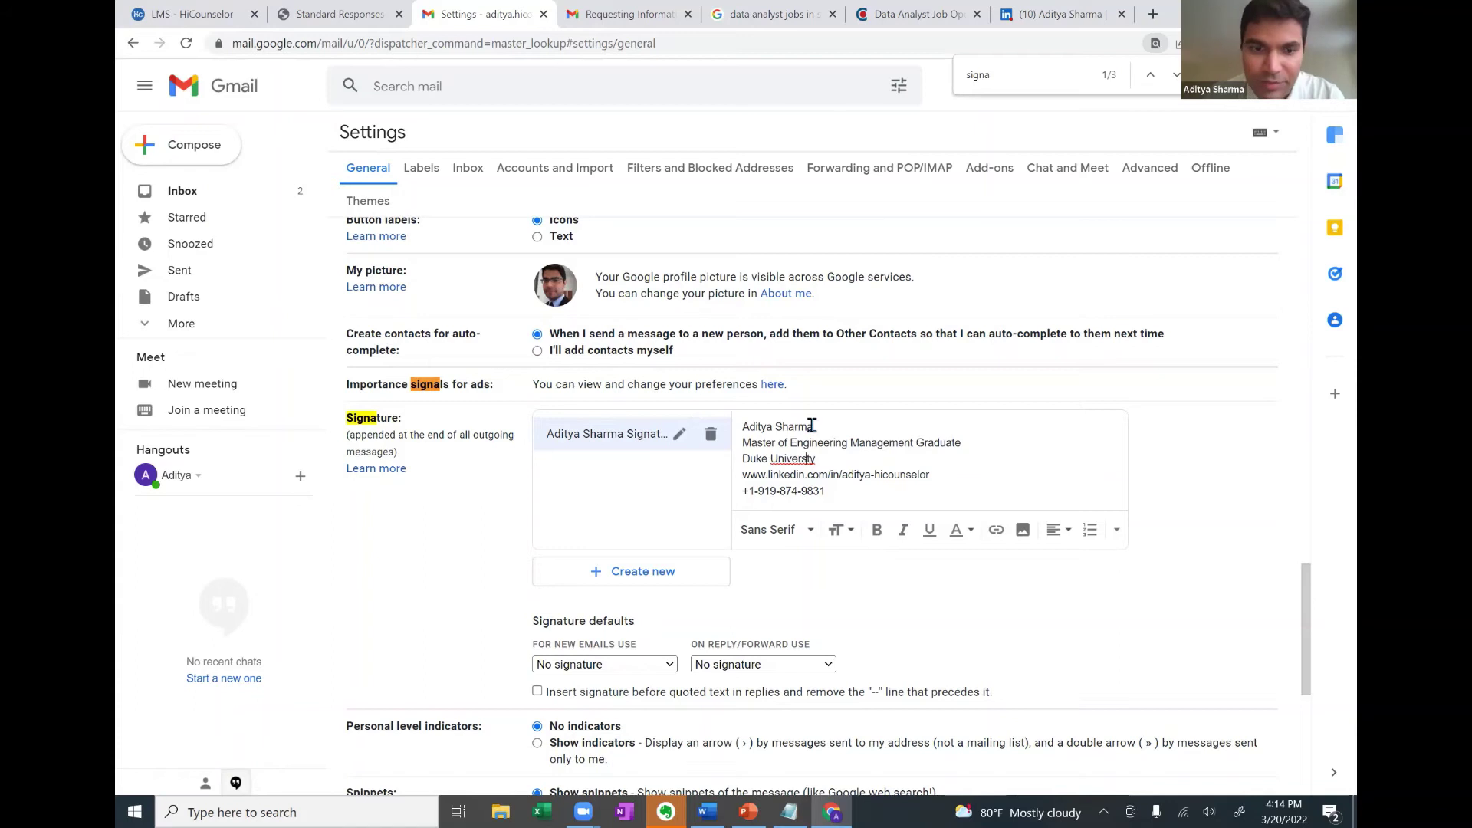
{"action": "type", "text": "i"}
{"action": "key", "text": "Right"}
{"action": "key", "text": "Right"}
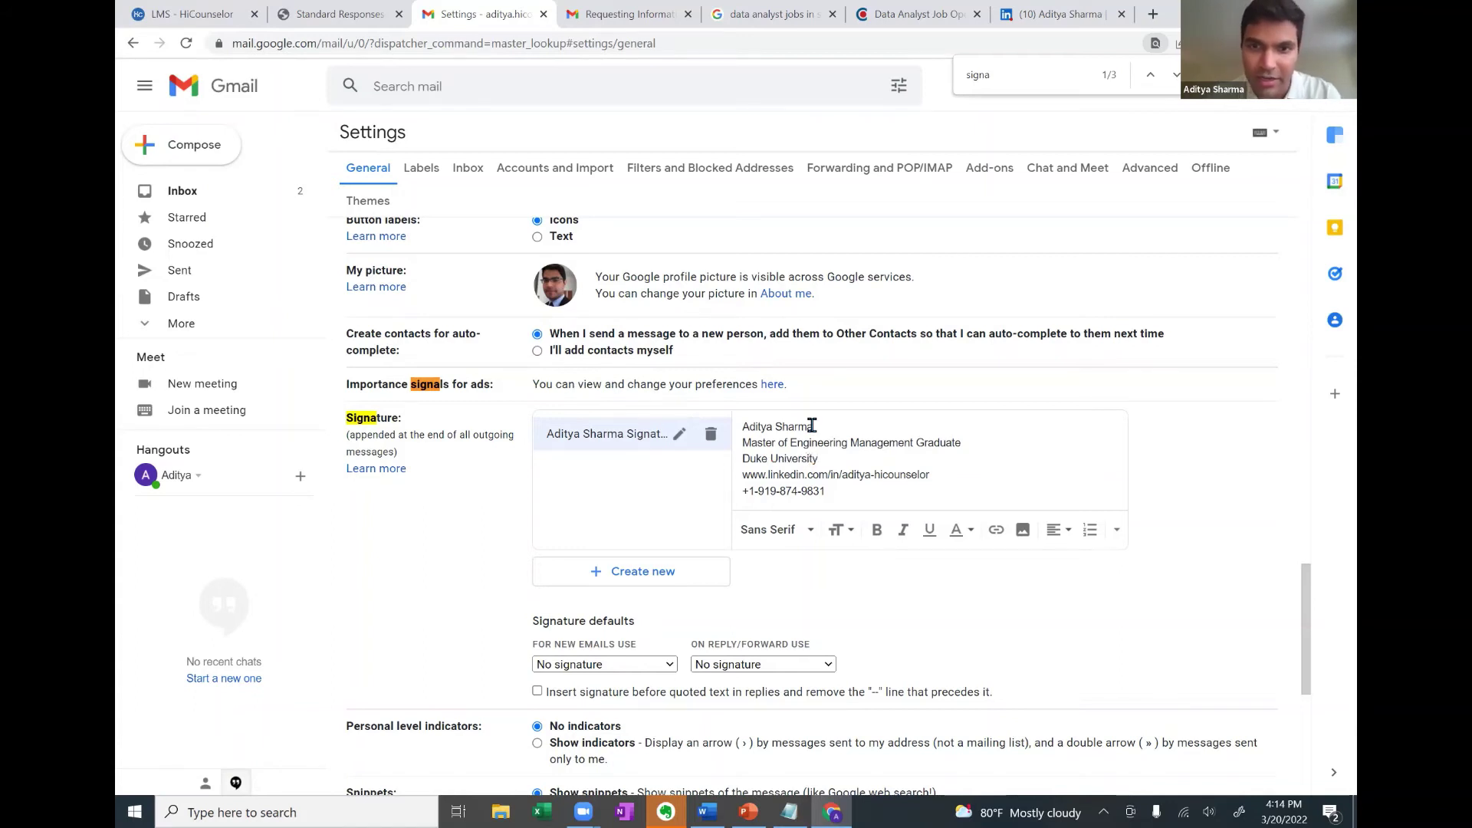
Review the LinkedIn and phone number lines, then select all five signature lines
{"action": "key", "text": "shift+End"}
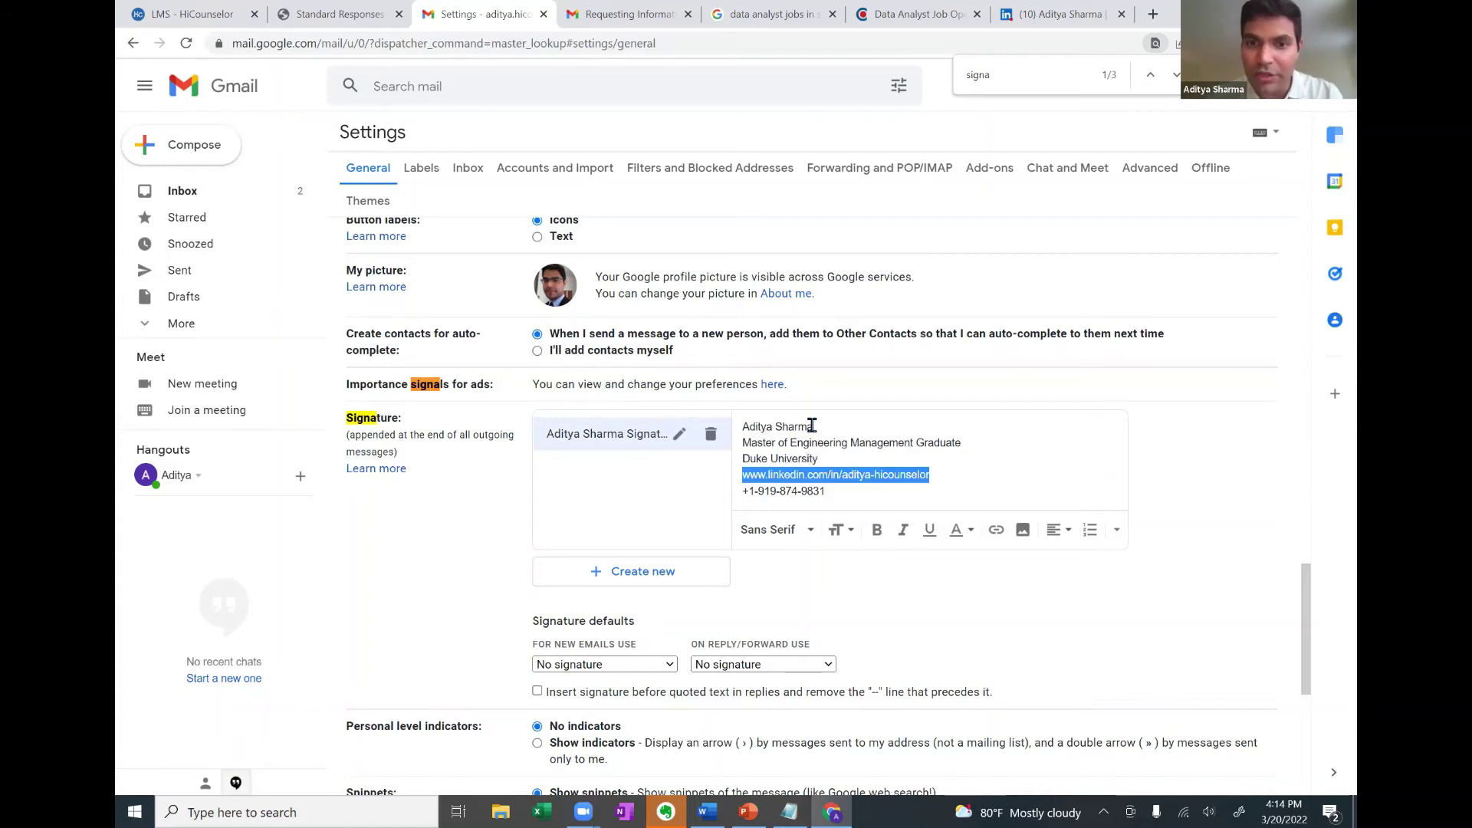
{"action": "key", "text": "Down"}
{"action": "key", "text": "shift+Home"}
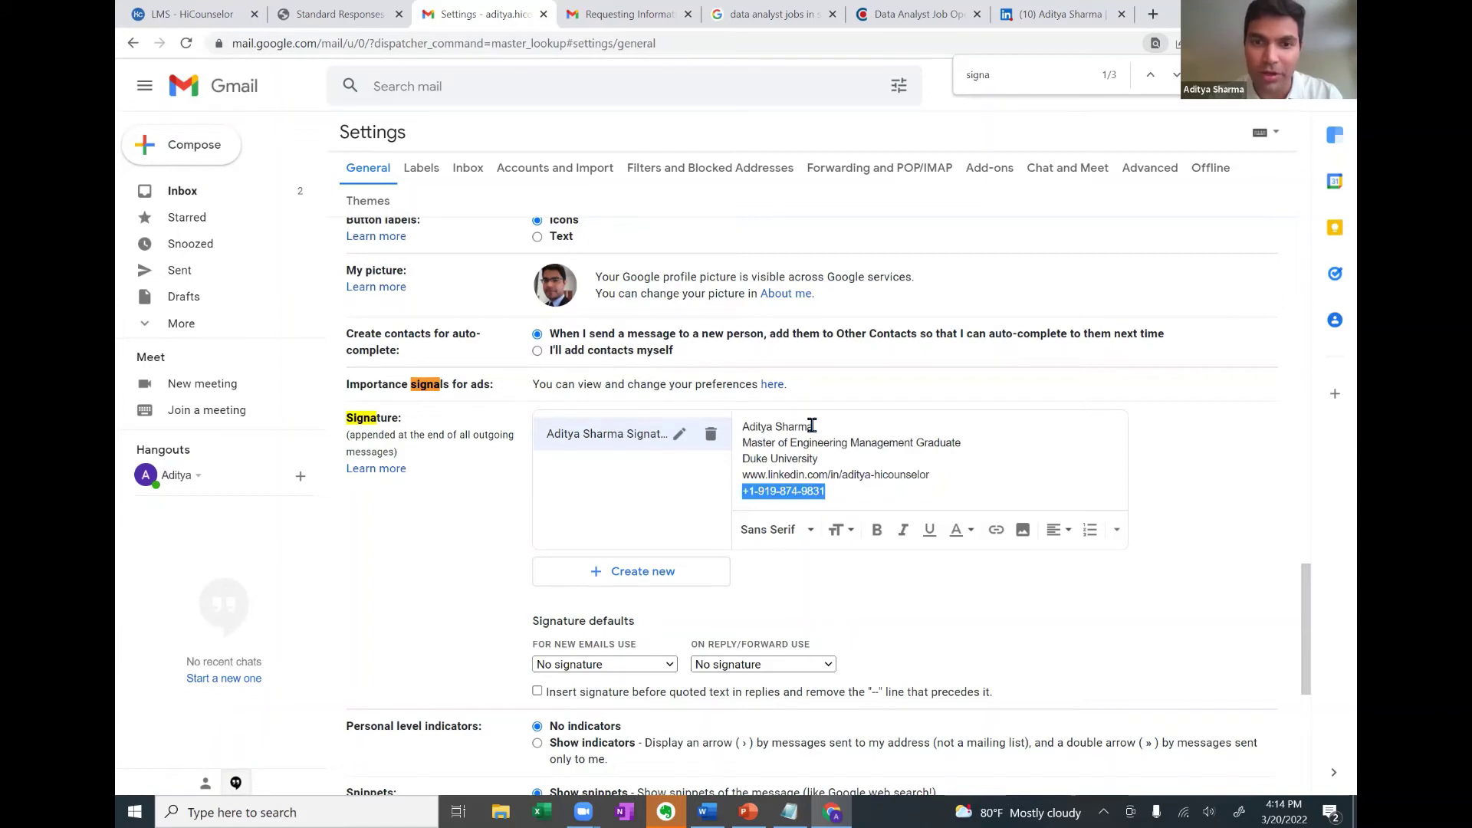
{"action": "key", "text": "Up"}
{"action": "key", "text": "shift+End"}
{"action": "key", "text": "Up"}
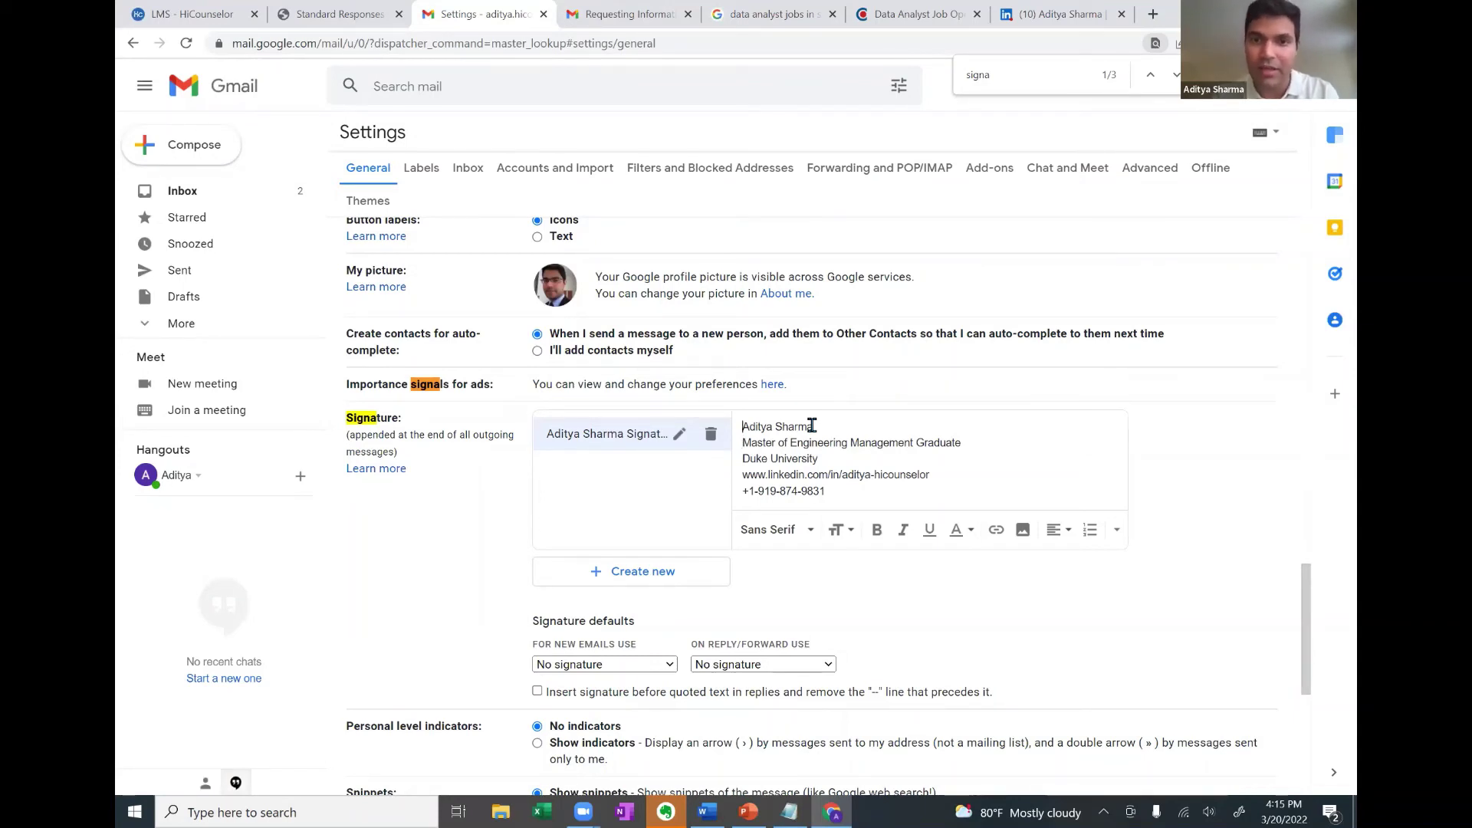
{"action": "key", "text": "shift+Down"}
{"action": "key", "text": "shift+Down"}
{"action": "key", "text": "shift+Down"}
{"action": "key", "text": "shift+Down"}
{"action": "key", "text": "shift+Down"}
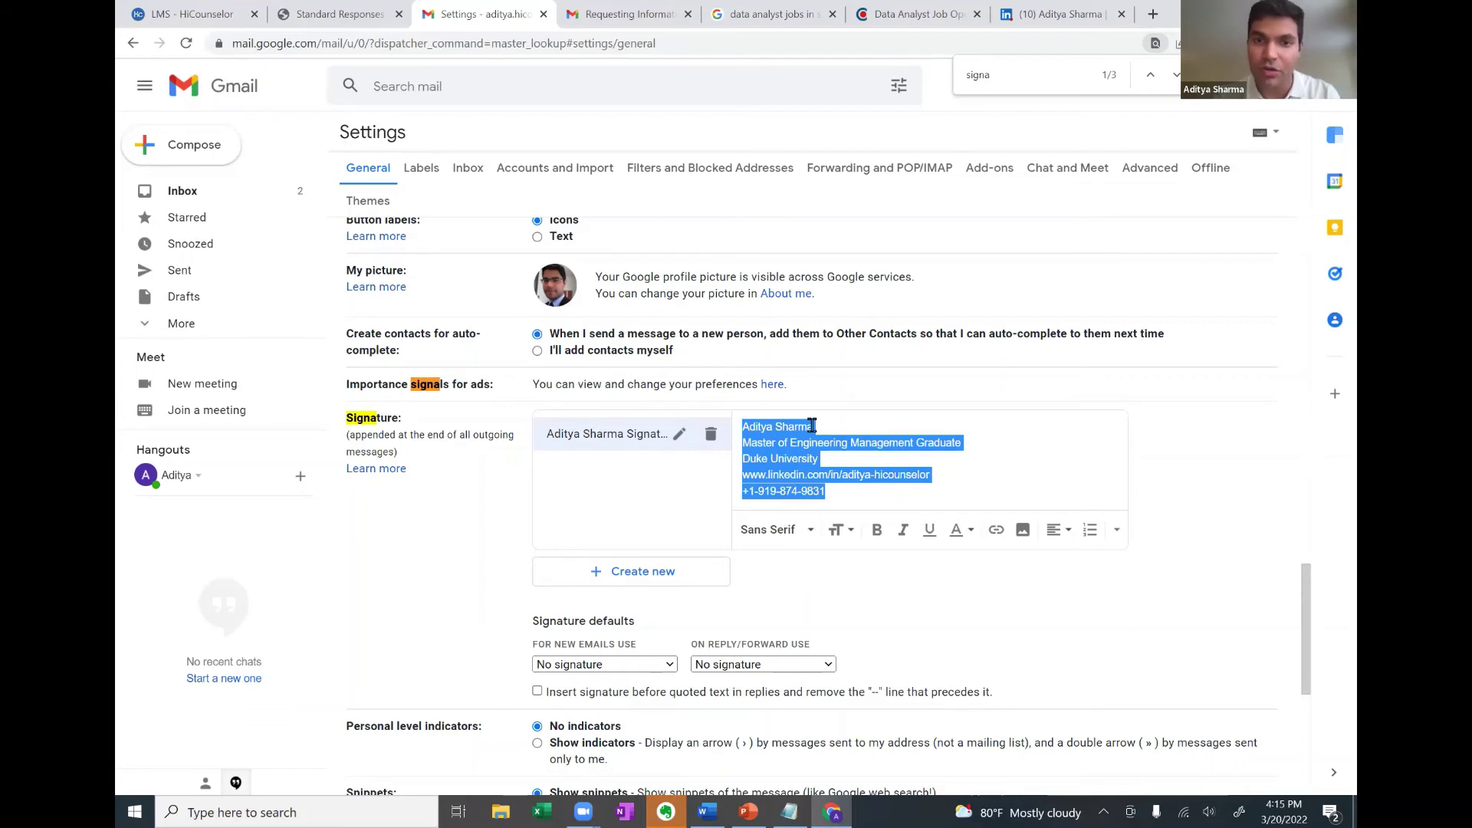
Set 'For new emails use' to the new signature, leaving replies and forwards on No signature
{"action": "key", "text": "BackSpace"}
{"action": "scroll", "coordinate": [812, 425], "scroll_direction": "down", "scroll_amount": 6}
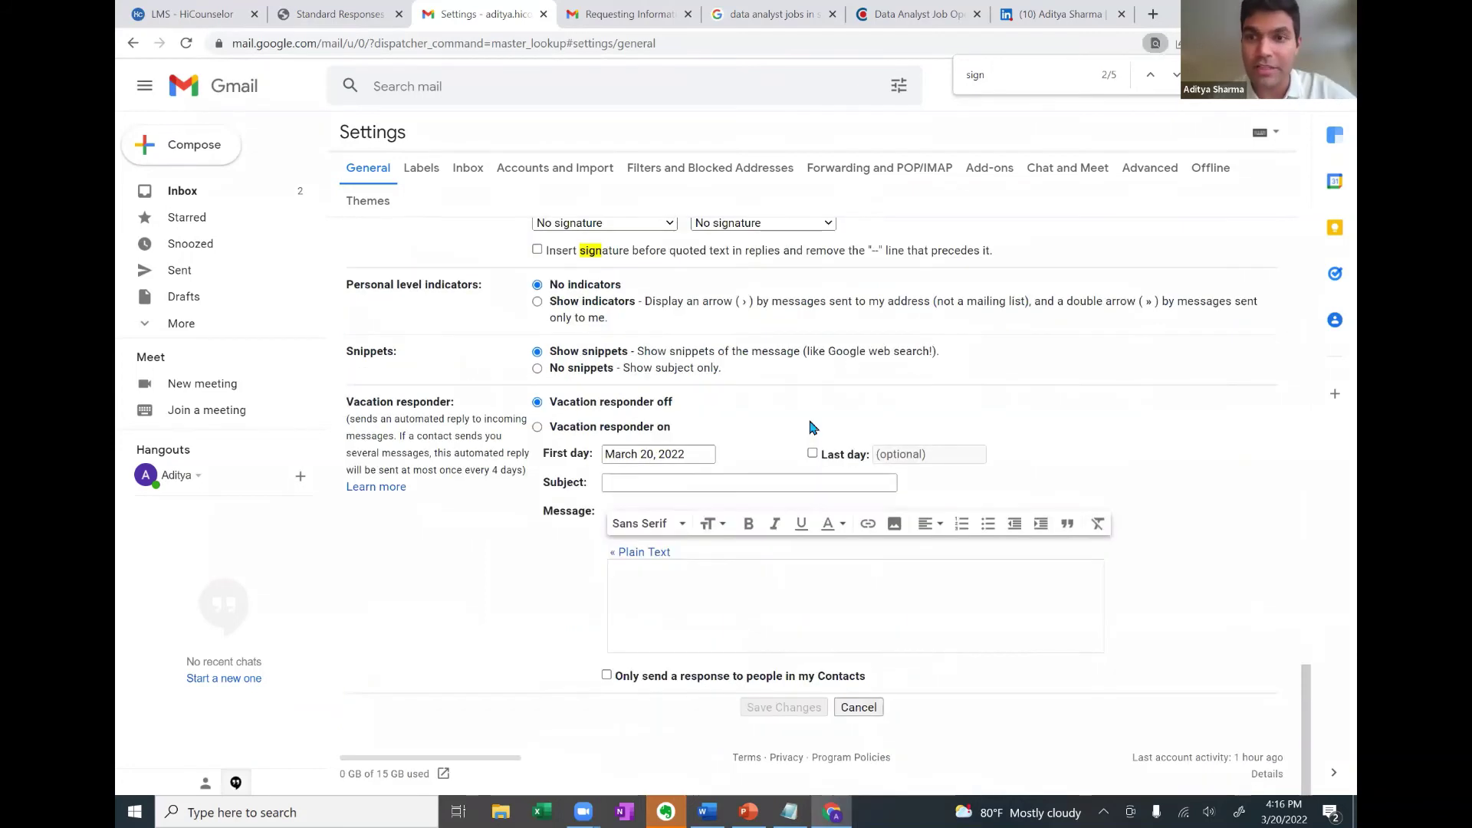
{"action": "scroll", "coordinate": [813, 427], "scroll_direction": "up", "scroll_amount": 6}
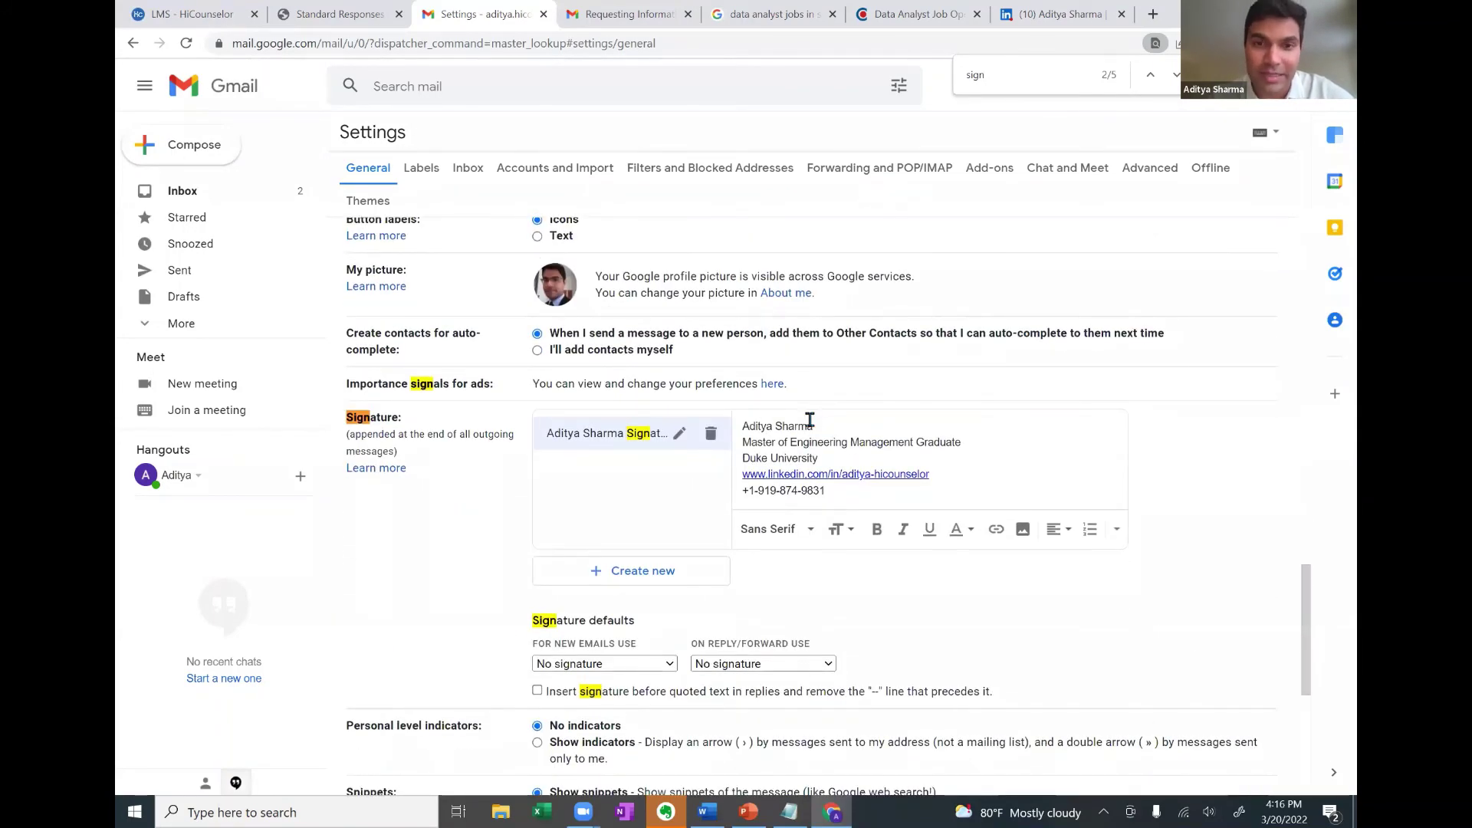
{"action": "scroll", "coordinate": [810, 420], "scroll_direction": "down", "scroll_amount": 2}
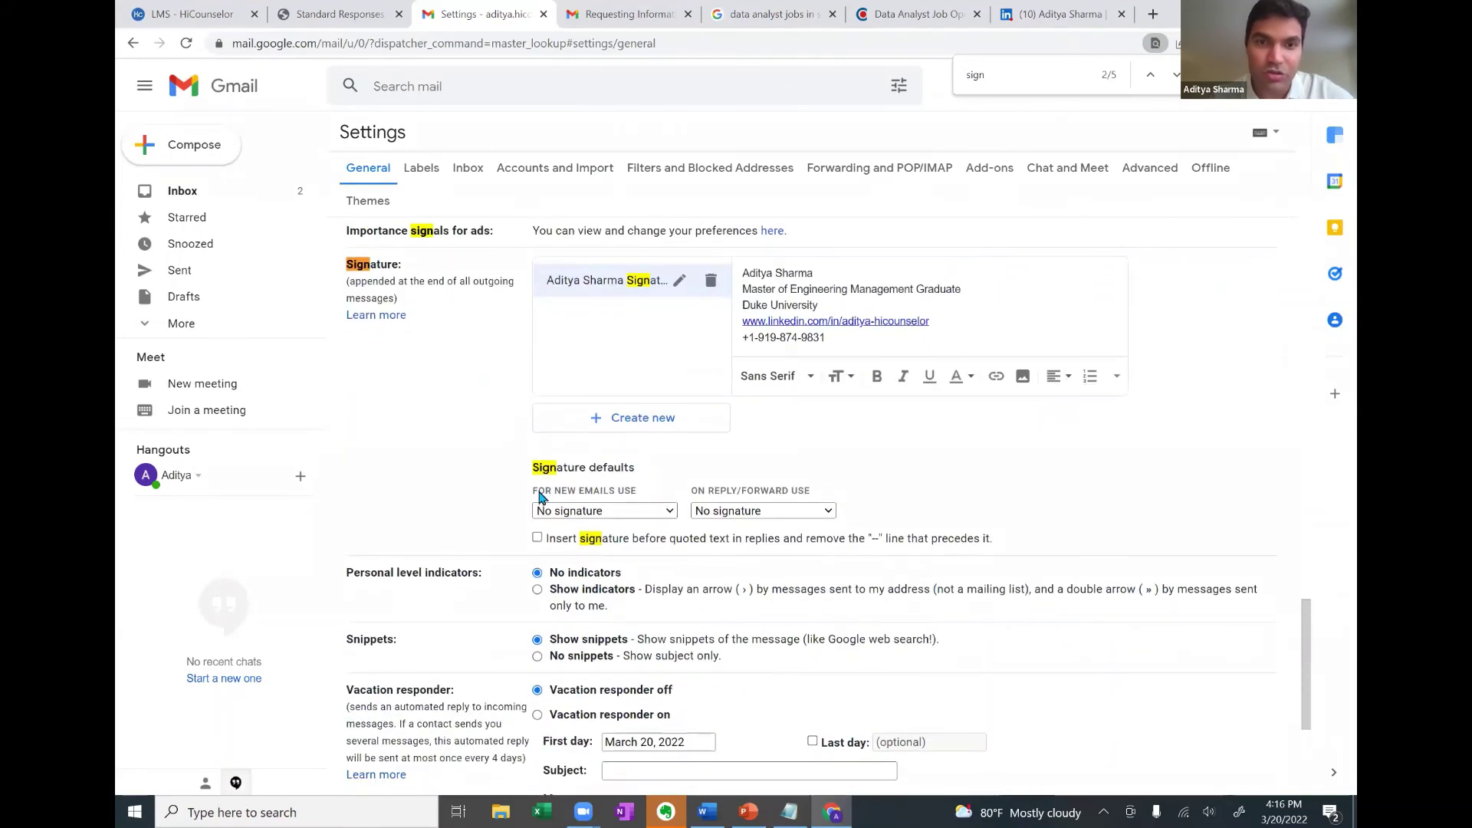
{"action": "scroll", "coordinate": [539, 497], "scroll_direction": "up", "scroll_amount": 5}
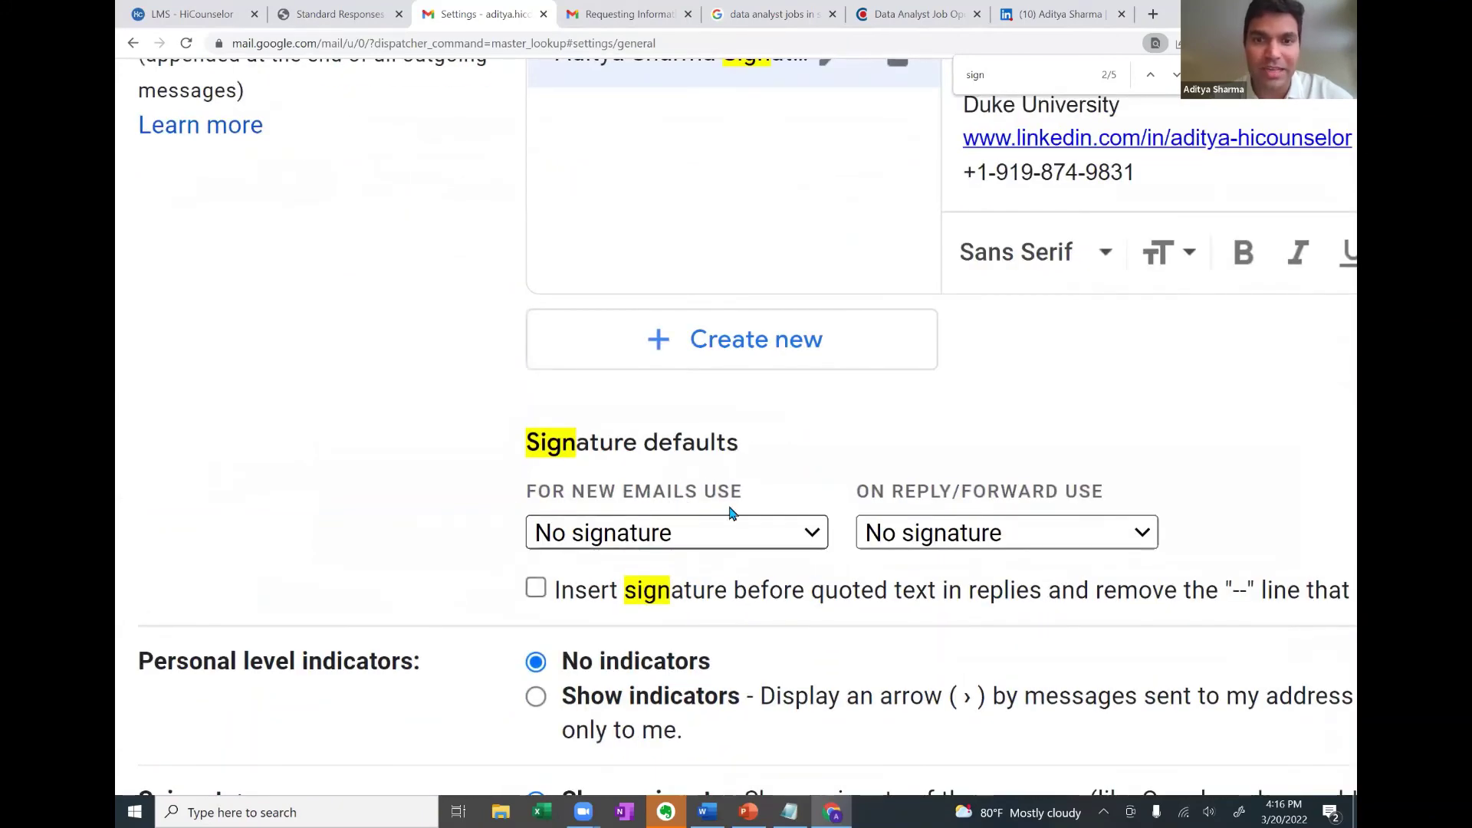
{"action": "scroll", "coordinate": [771, 515], "scroll_direction": "down", "scroll_amount": 3}
{"action": "scroll", "coordinate": [848, 516], "scroll_direction": "up", "scroll_amount": 1}
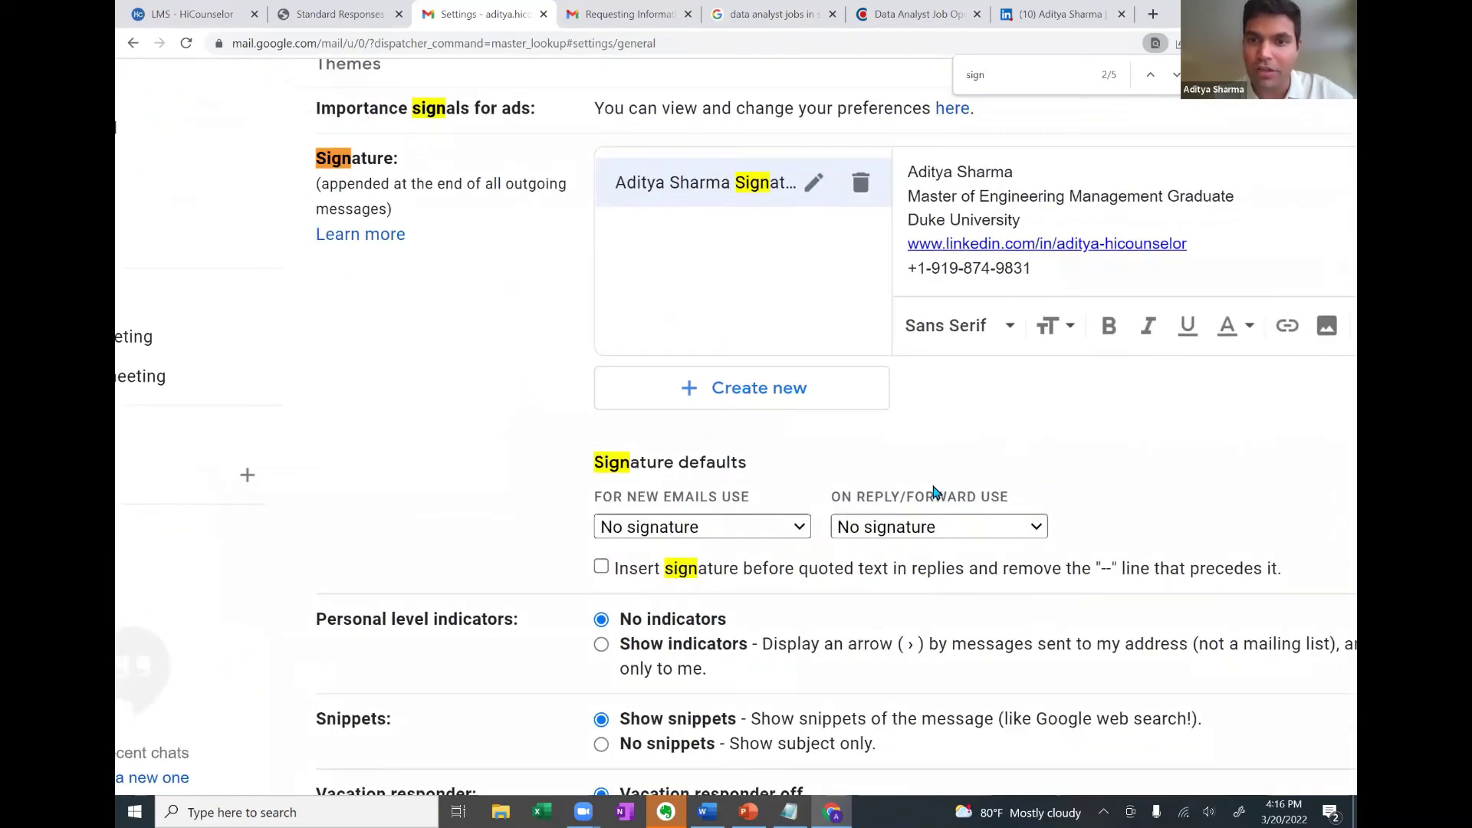
{"action": "left_click", "coordinate": [781, 527]}
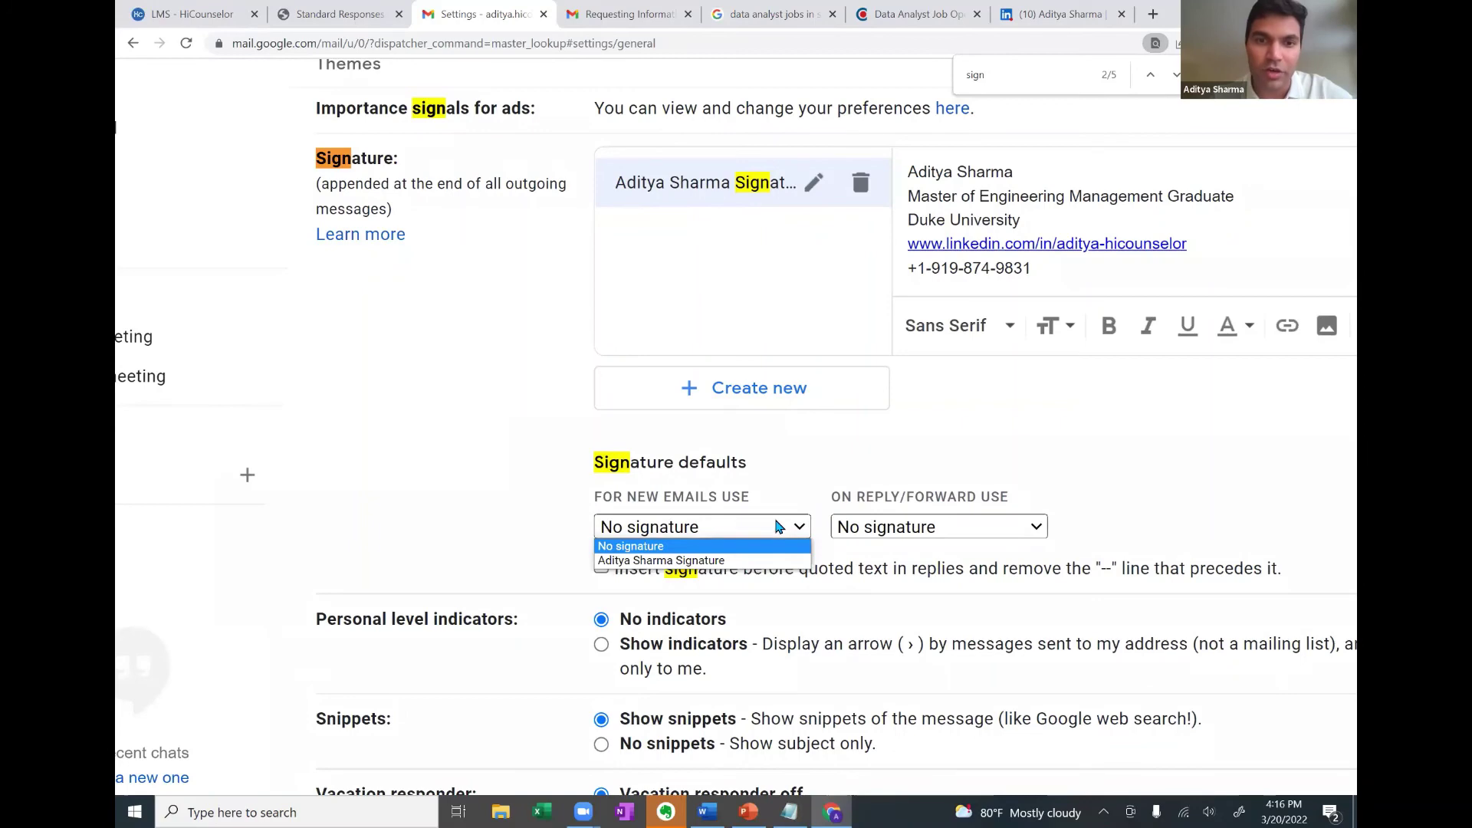
{"action": "left_click", "coordinate": [768, 562]}
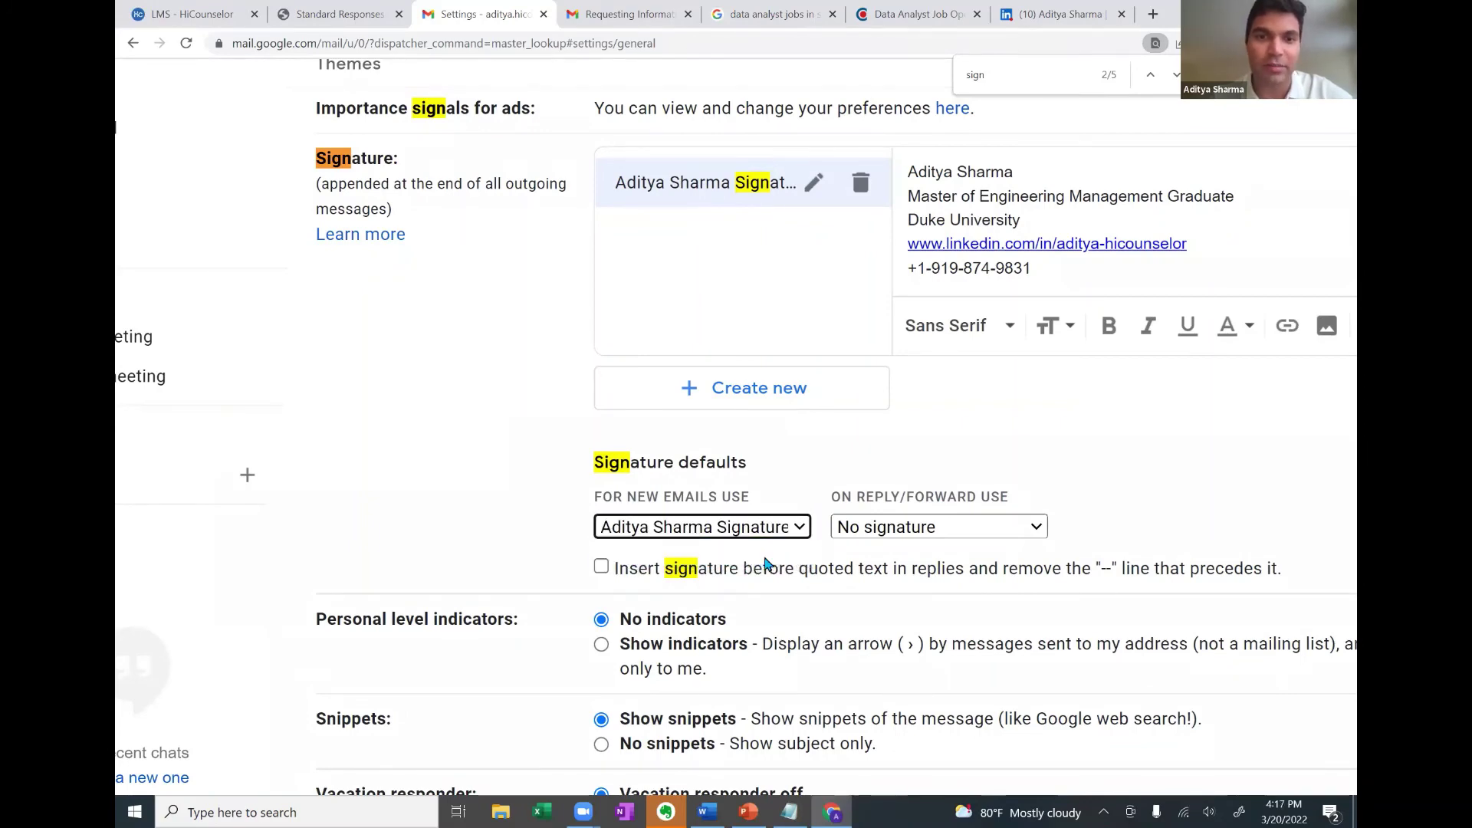
{"action": "scroll", "coordinate": [765, 563], "scroll_direction": "down", "scroll_amount": 4}
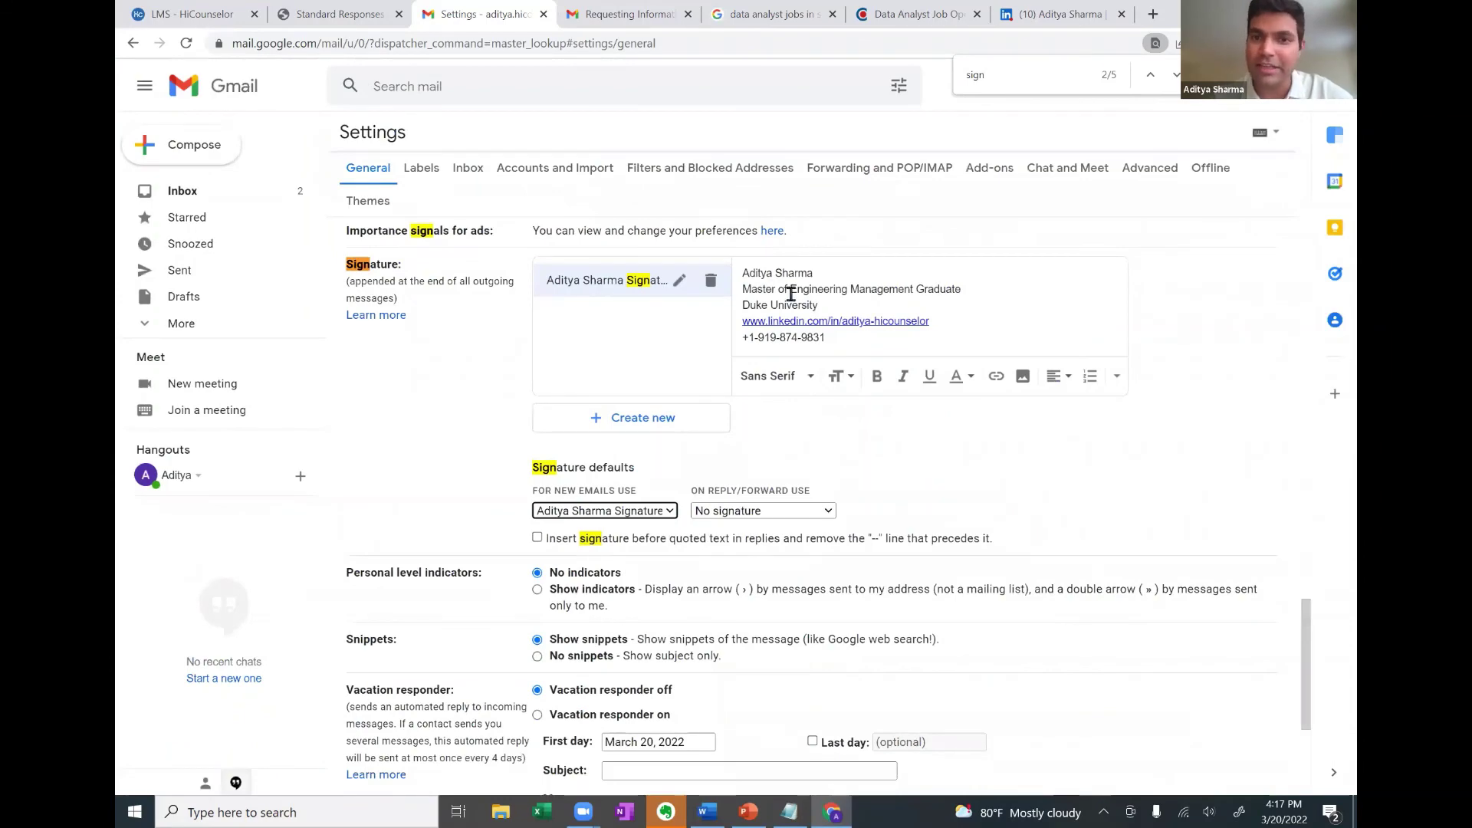
{"action": "scroll", "coordinate": [791, 294], "scroll_direction": "down", "scroll_amount": 4}
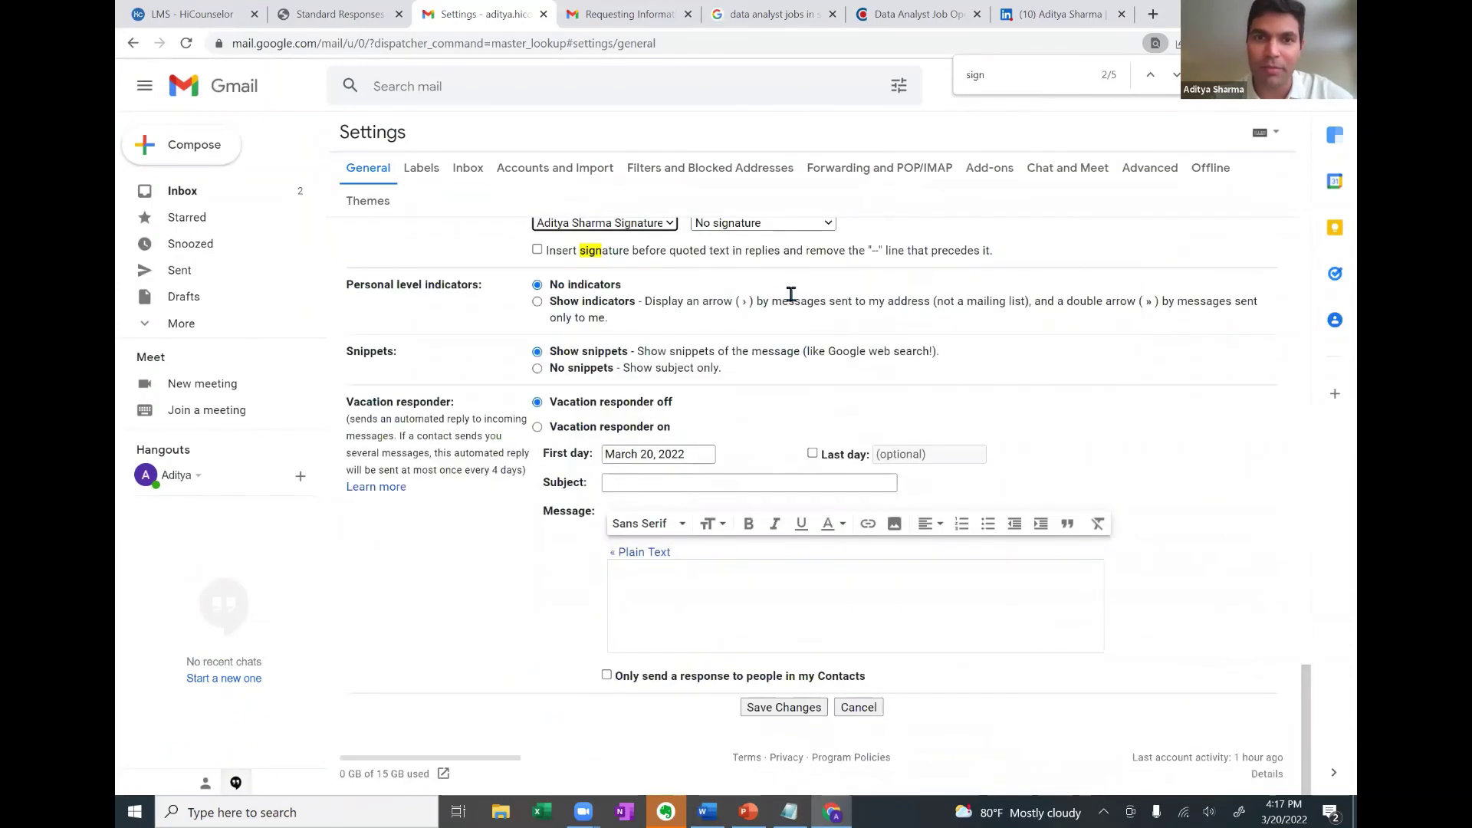
Save the settings and verify a new Compose draft auto-inserts the five-line signature
{"action": "left_click", "coordinate": [770, 709]}
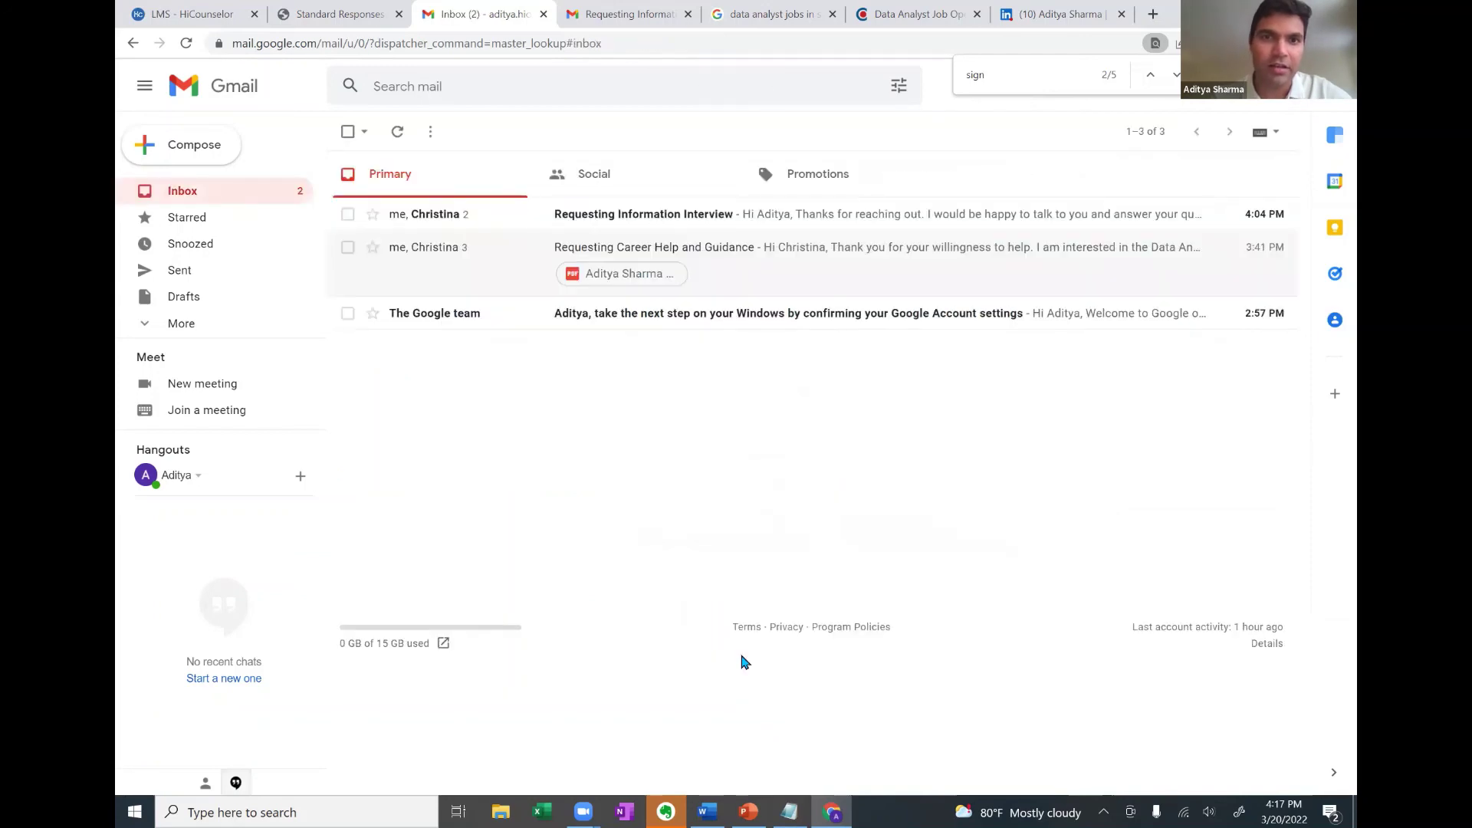
{"action": "left_click", "coordinate": [196, 138]}
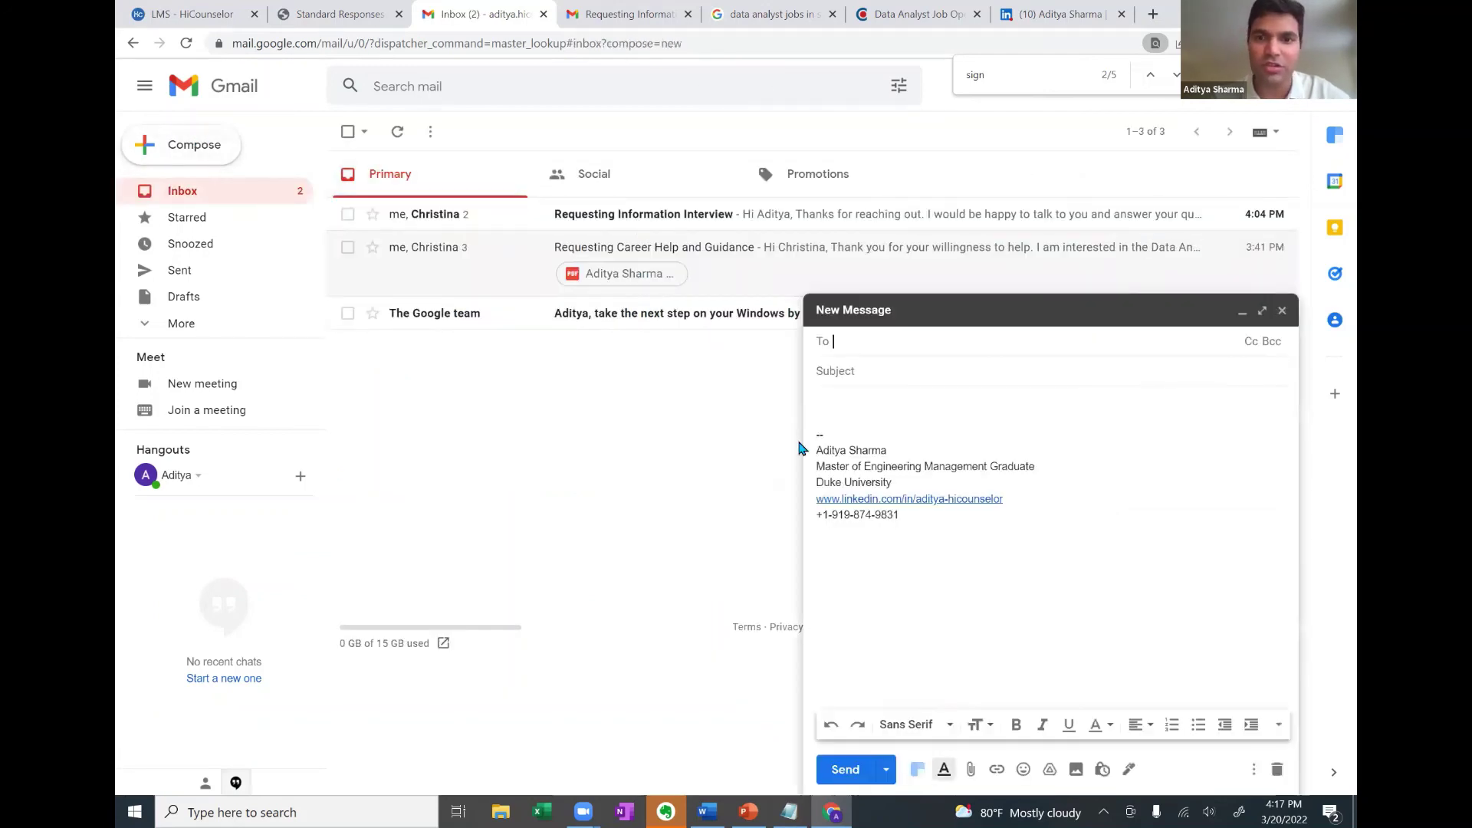
{"action": "left_click_drag", "start_coordinate": [924, 514], "coordinate": [813, 434]}
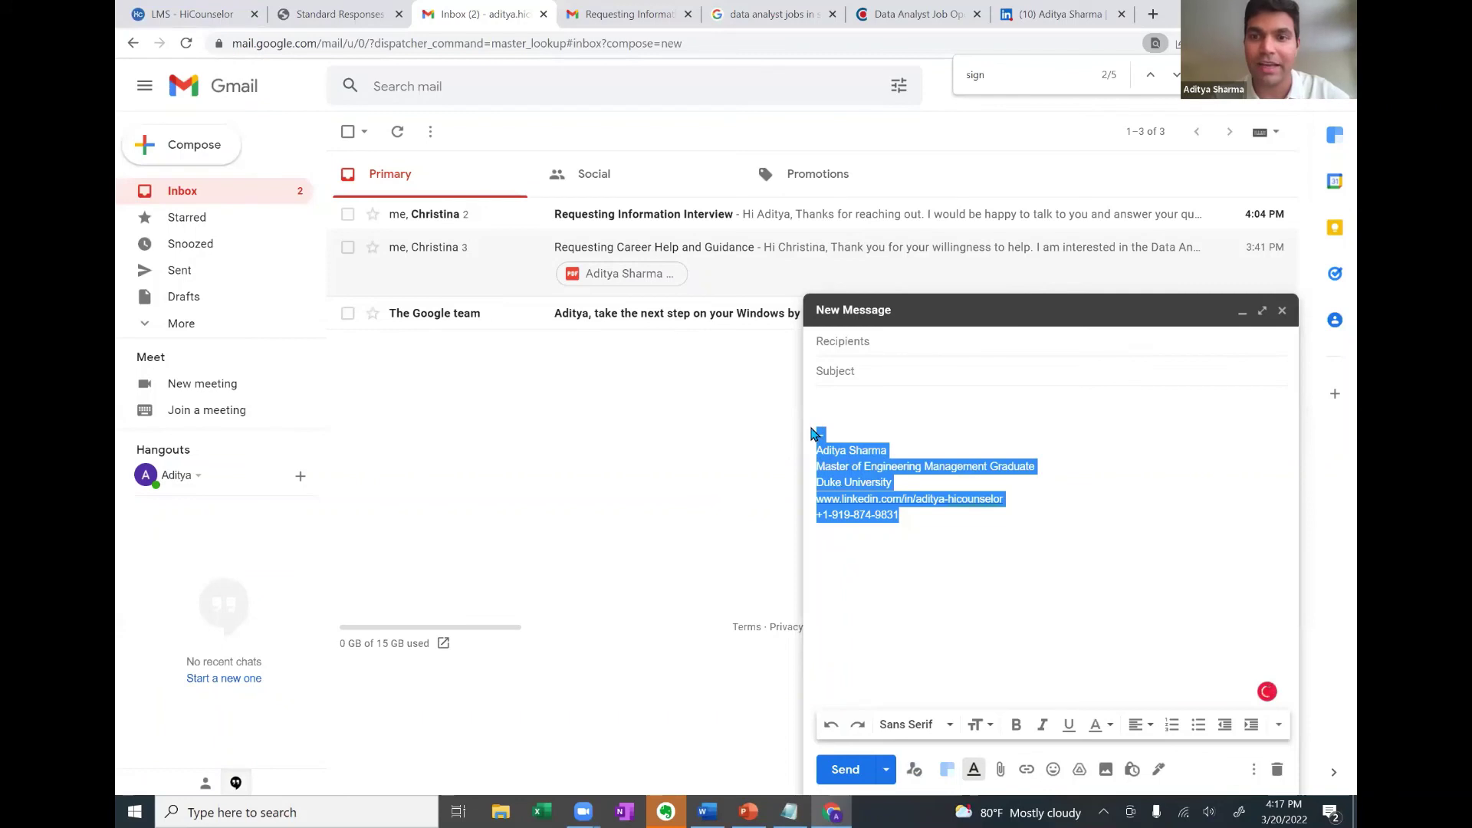